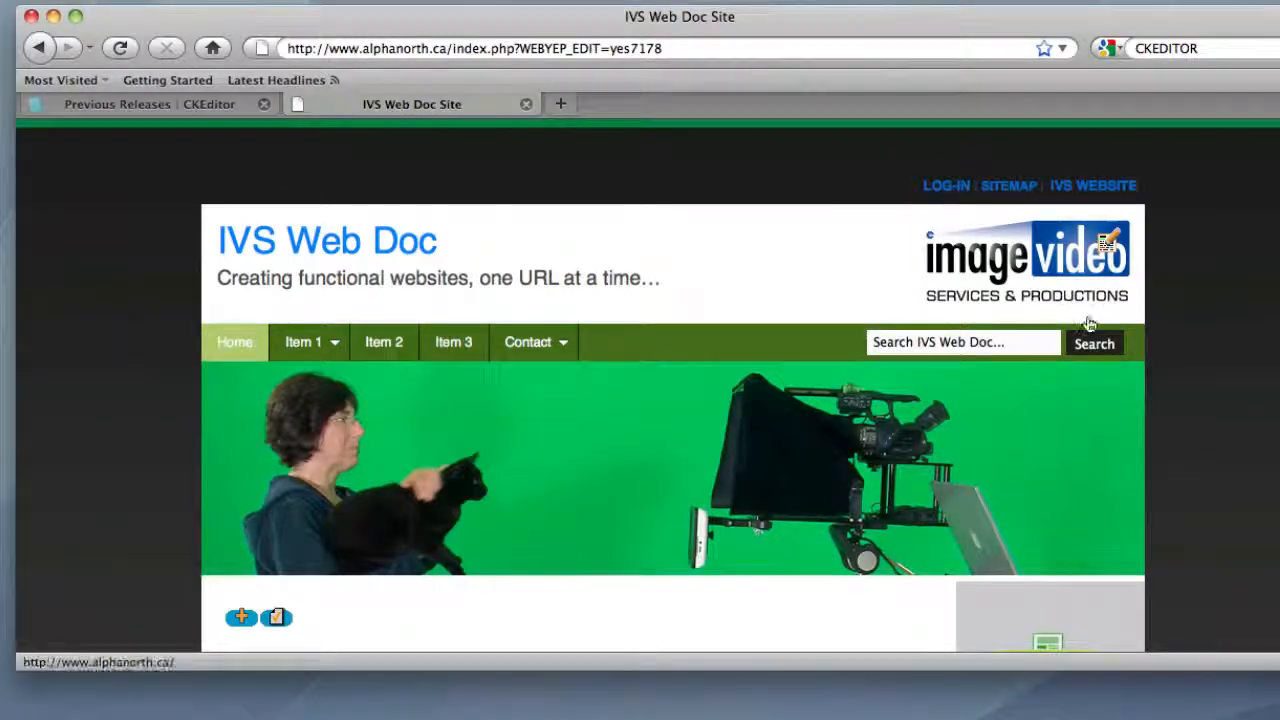
Open the home page's main rich text block for editing and insert the word HYPERLINK before the first line under Heading 1
{"action": "scroll", "coordinate": [1093, 331], "scroll_direction": "down", "scroll_amount": 15}
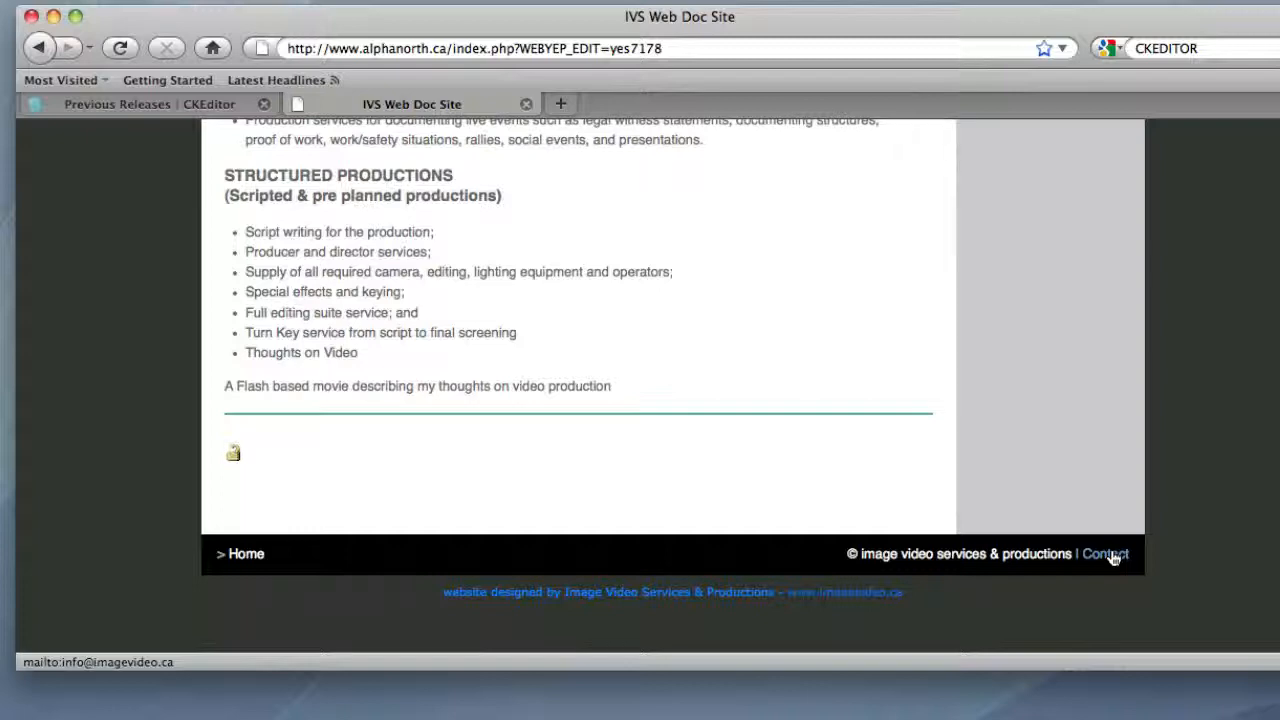
{"action": "scroll", "coordinate": [1113, 557], "scroll_direction": "up", "scroll_amount": 15}
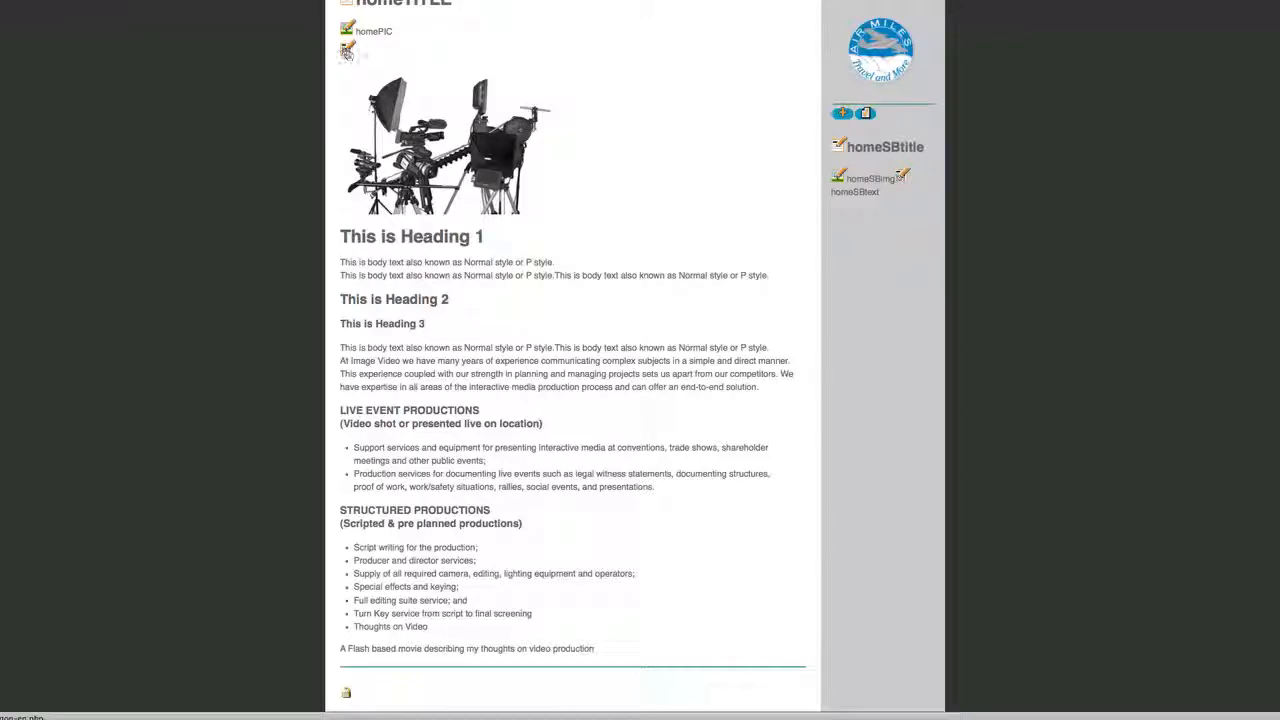
{"action": "left_click", "coordinate": [346, 51]}
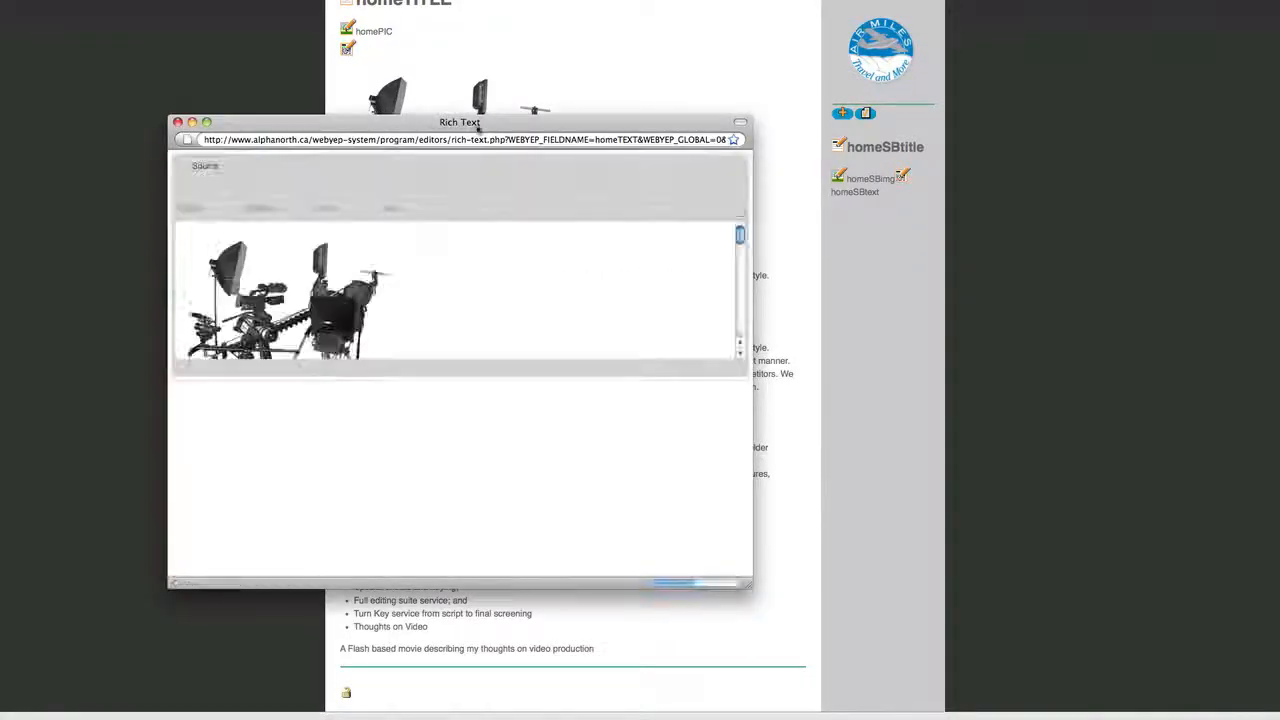
{"action": "left_click_drag", "start_coordinate": [480, 122], "coordinate": [576, 65]}
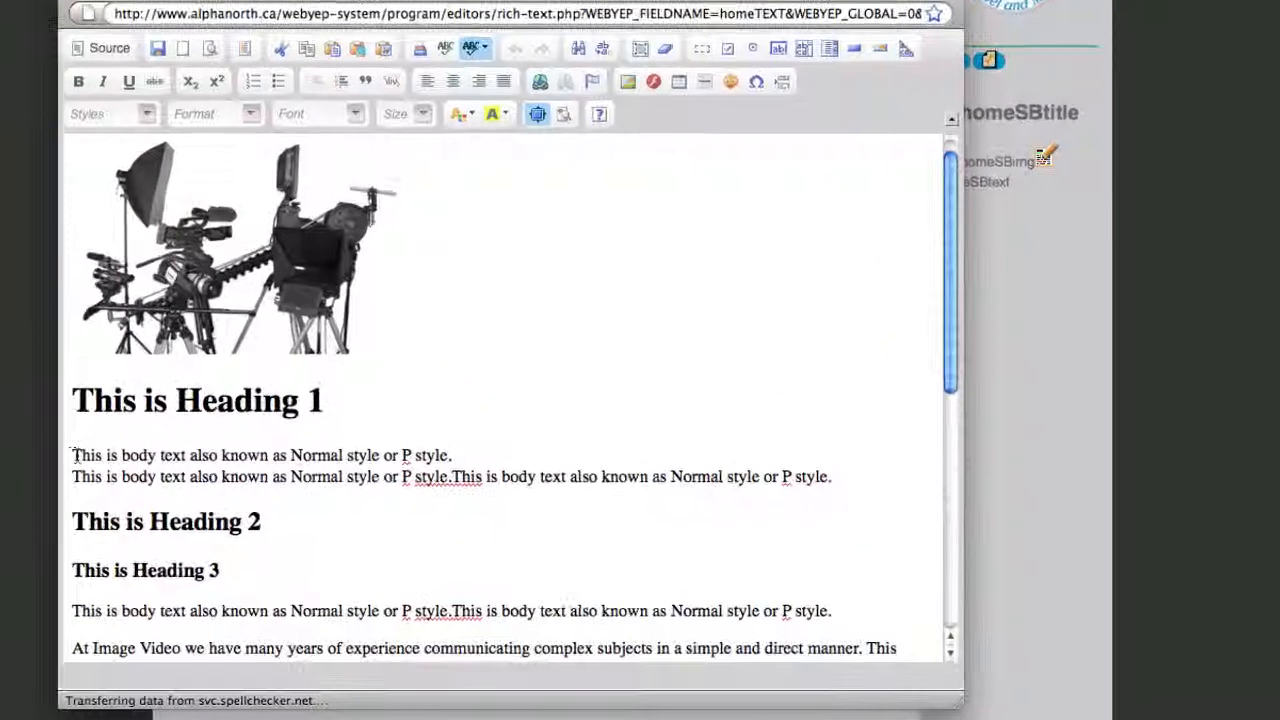
{"action": "left_click", "coordinate": [272, 368]}
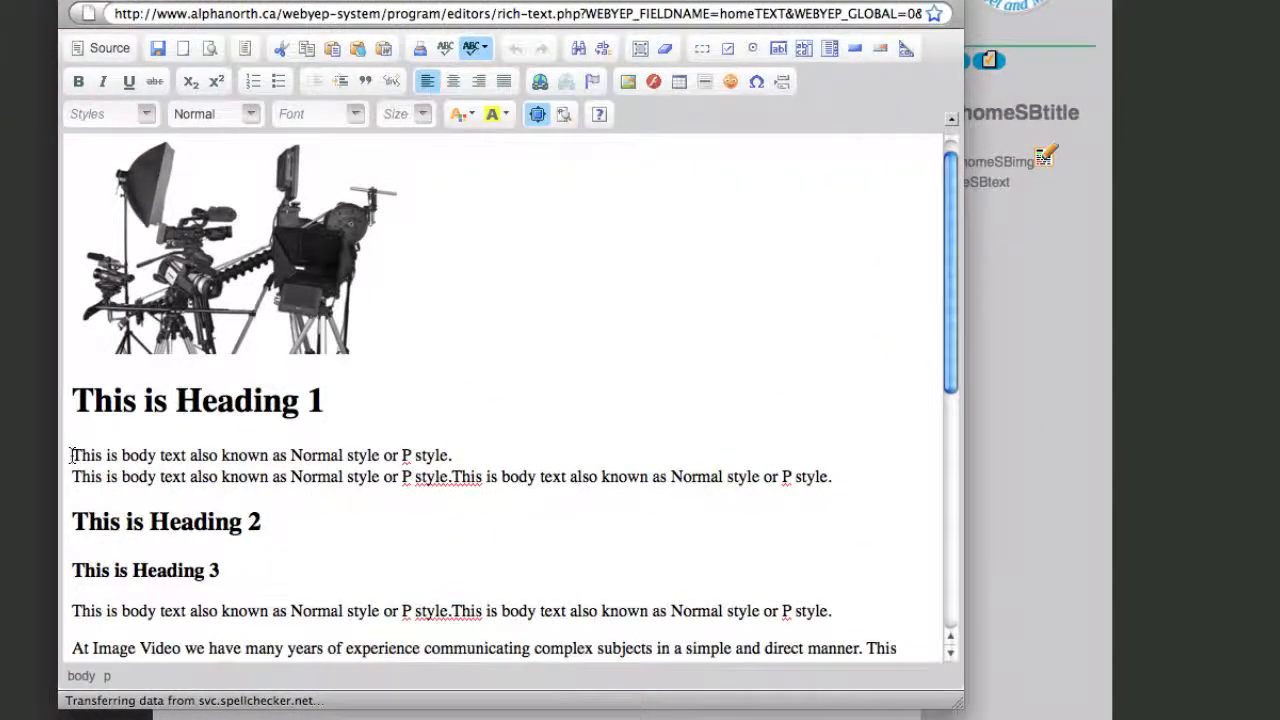
{"action": "type", "text": "HYPERLINK"}
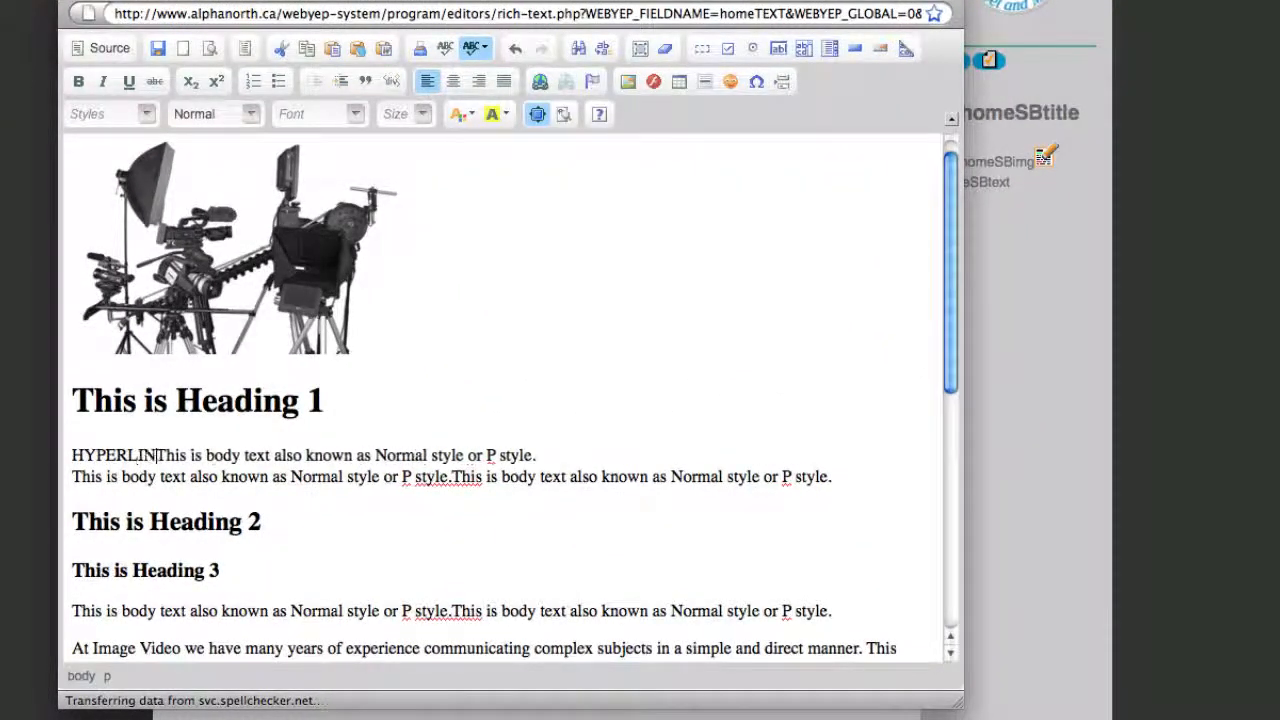
{"action": "scroll", "coordinate": [108, 412], "scroll_direction": "down", "scroll_amount": 2}
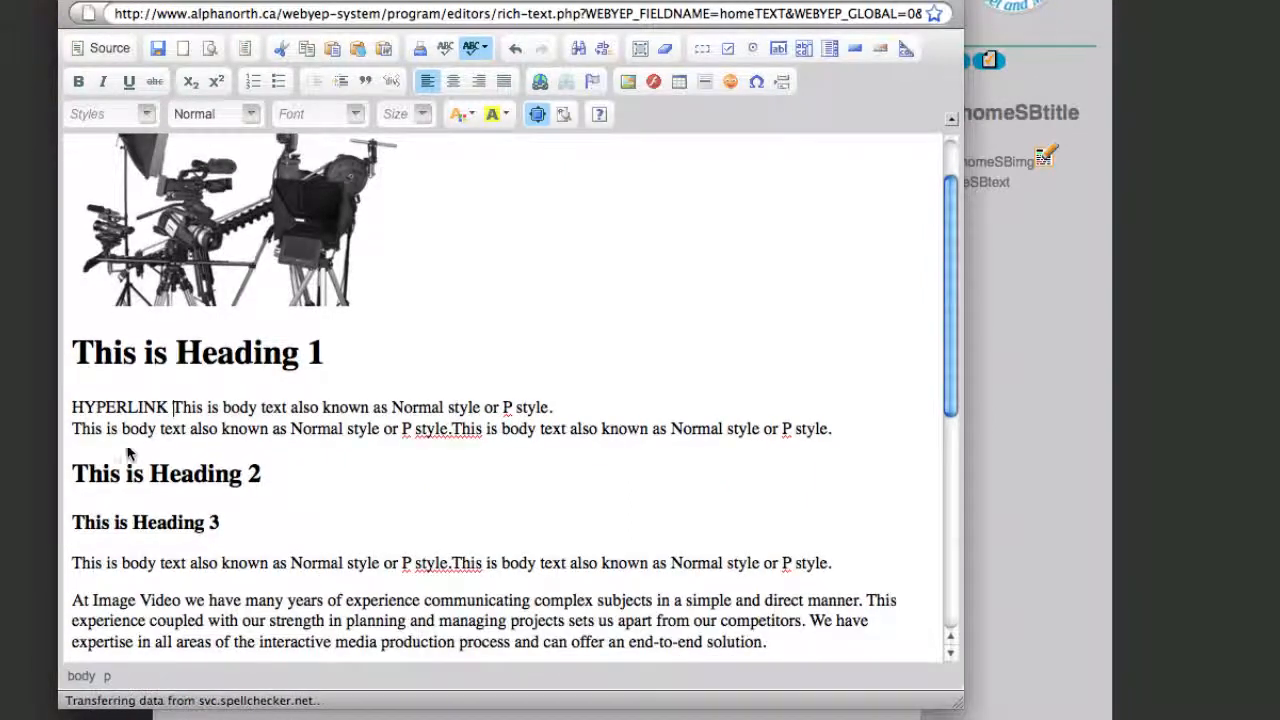
{"action": "double_click", "coordinate": [103, 408]}
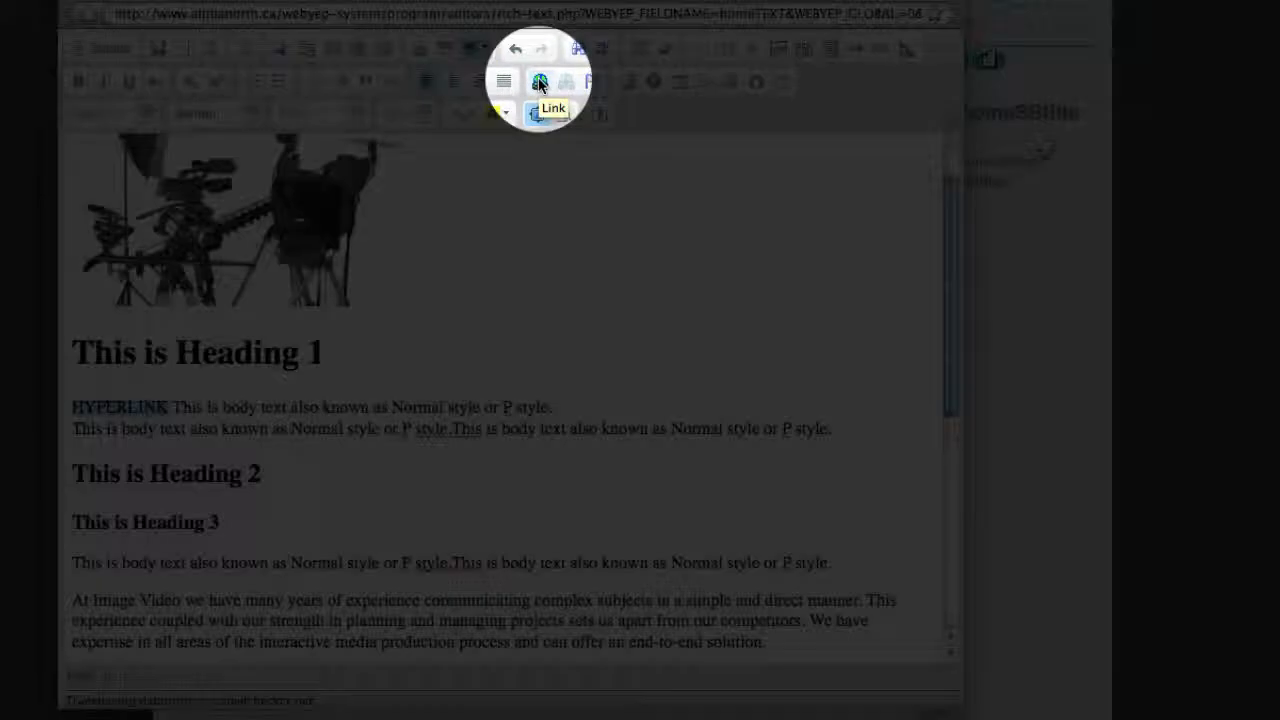
{"action": "left_click", "coordinate": [539, 83]}
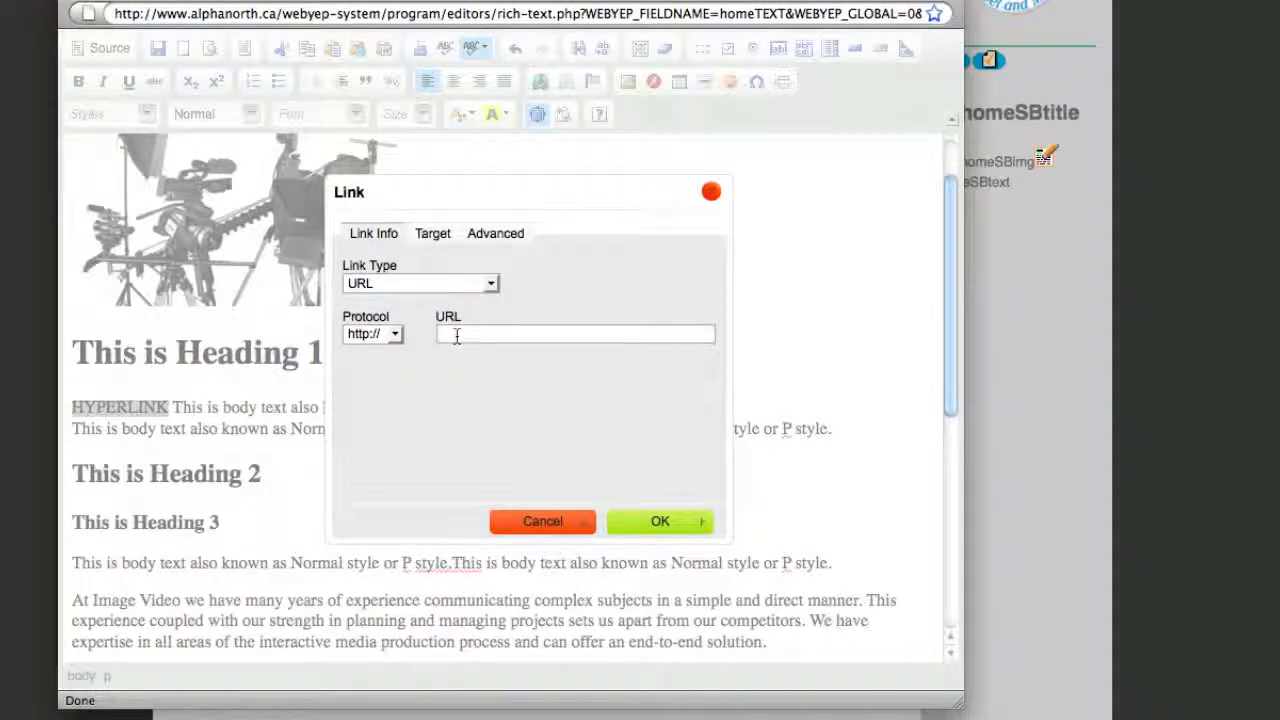
{"action": "type", "text": "WWW"}
{"action": "key", "text": "BackSpace"}
{"action": "key", "text": "BackSpace"}
{"action": "key", "text": "BackSpace"}
{"action": "type", "text": "www.imag"}
{"action": "type", "text": "evideo.c"}
{"action": "left_click", "coordinate": [490, 283]}
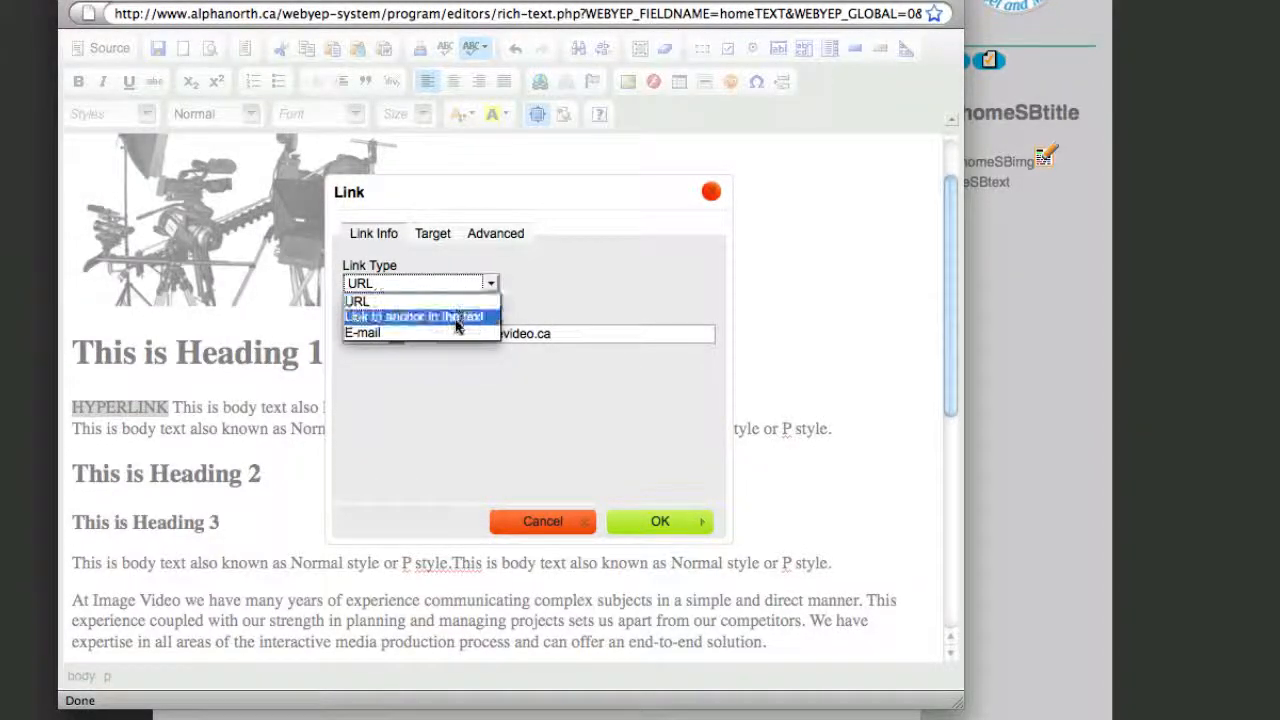
{"action": "left_click", "coordinate": [370, 286]}
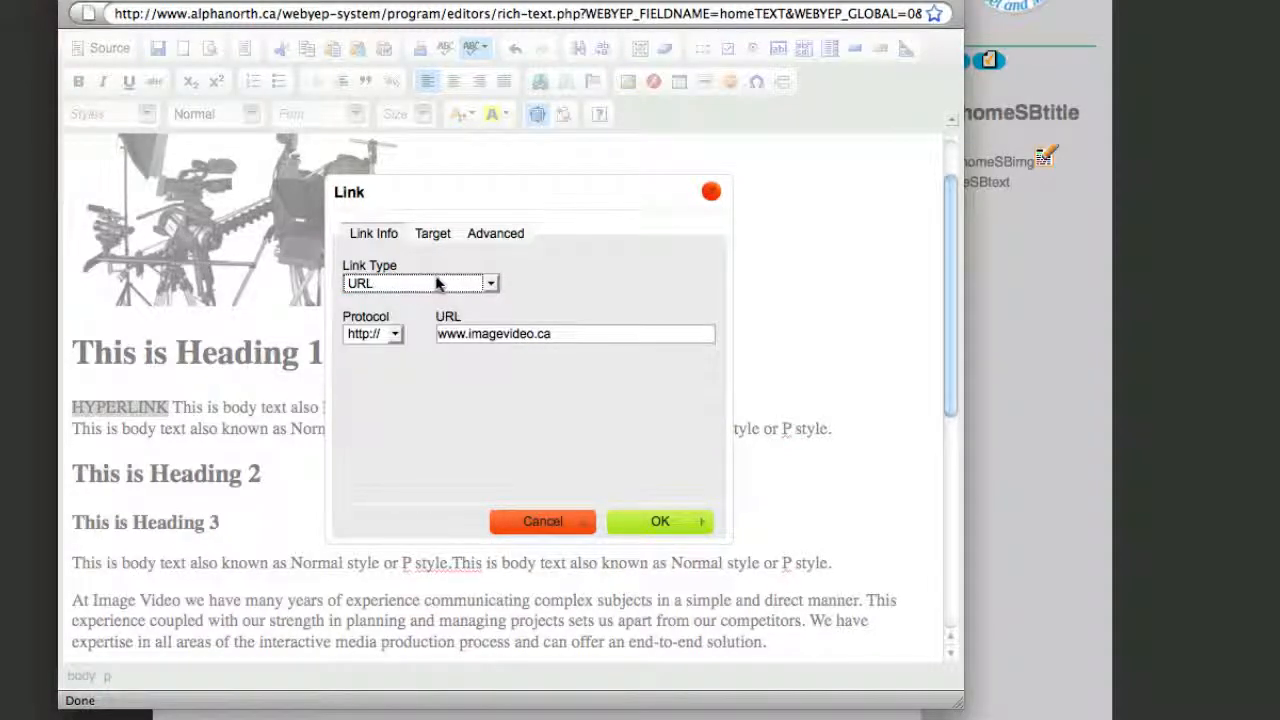
Review the link's target options, keep the target at <not set> and apply the link
{"action": "left_click", "coordinate": [433, 234]}
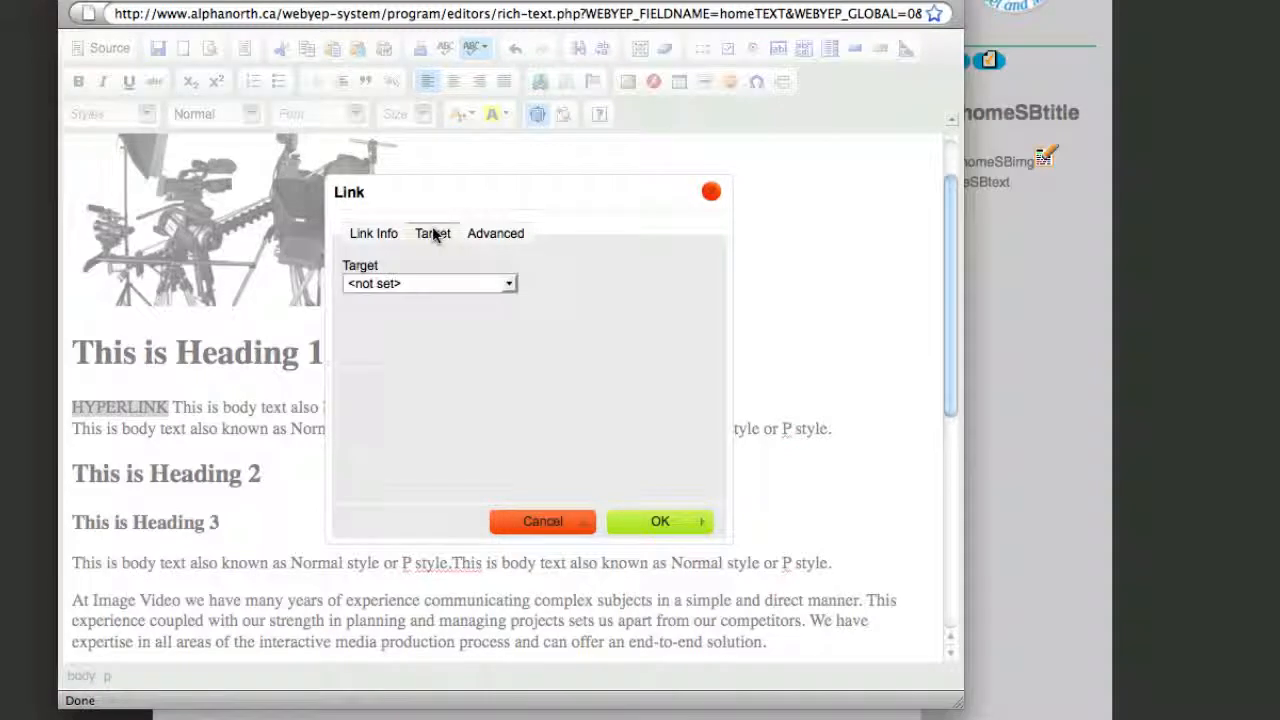
{"action": "left_click", "coordinate": [508, 284]}
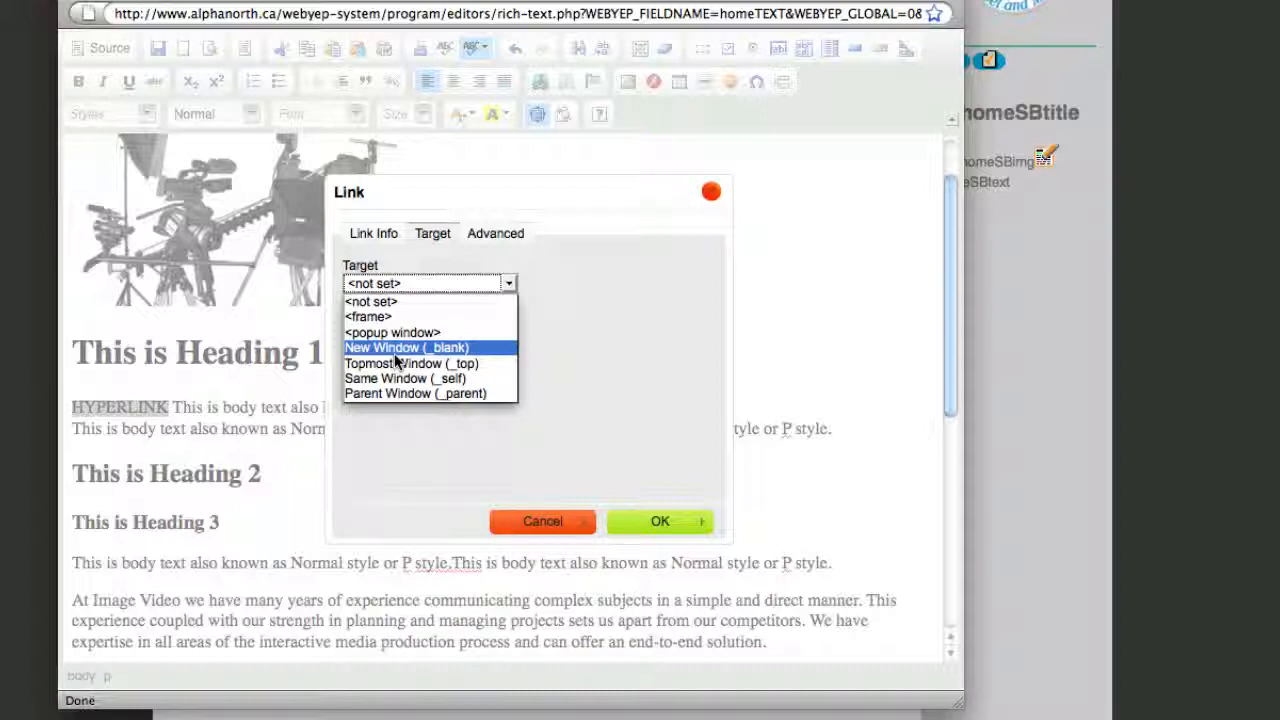
{"action": "left_click", "coordinate": [375, 285]}
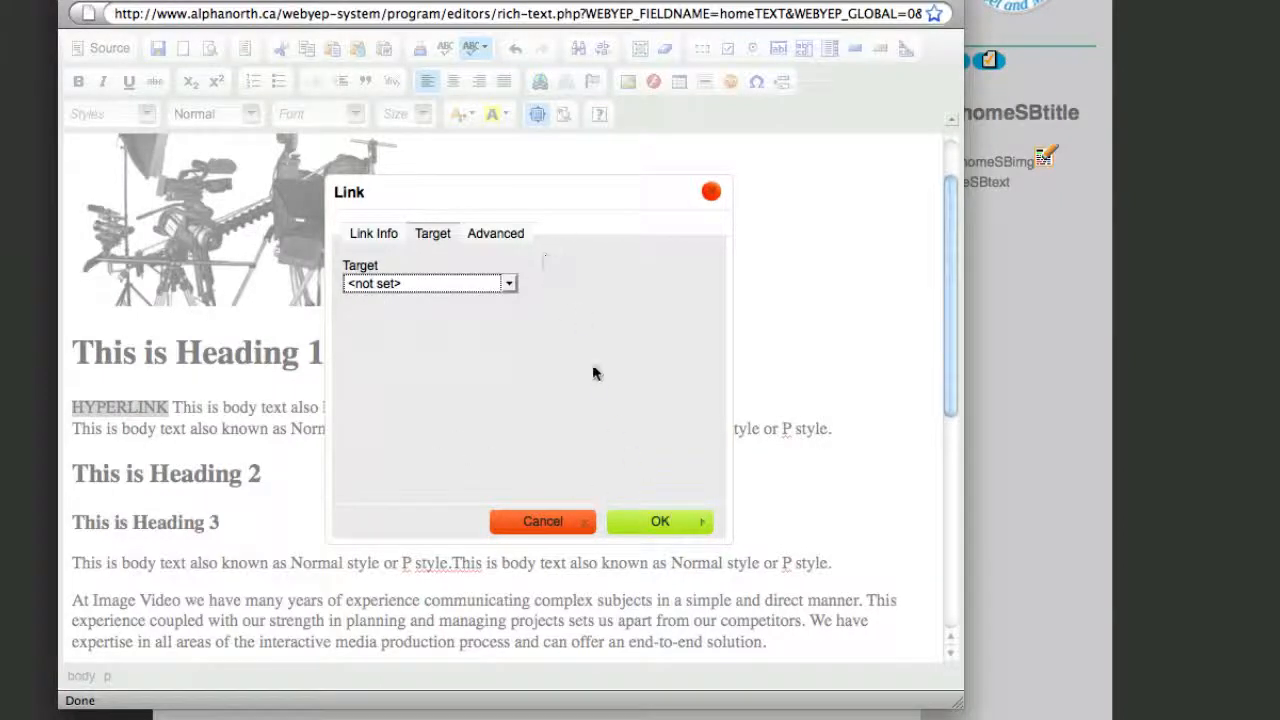
{"action": "left_click", "coordinate": [663, 520]}
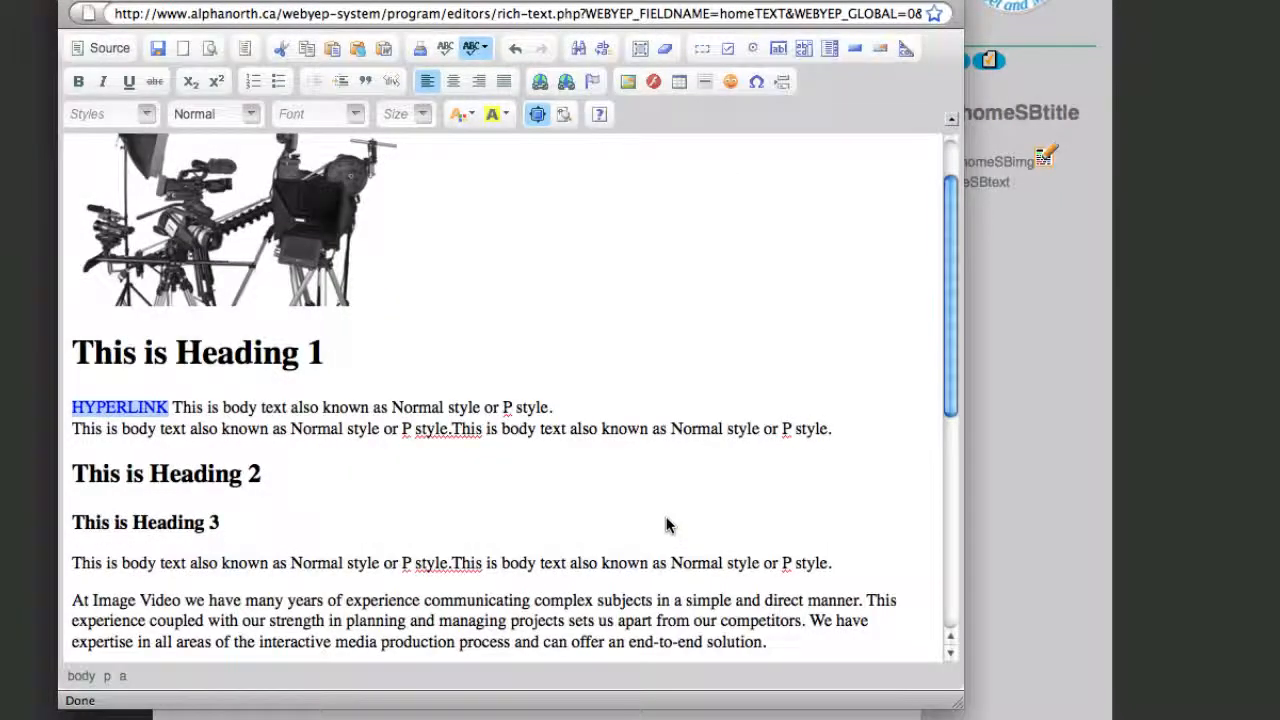
Save the rich text block and follow the HYPERLINK link on the web page to test it
{"action": "left_click", "coordinate": [159, 52]}
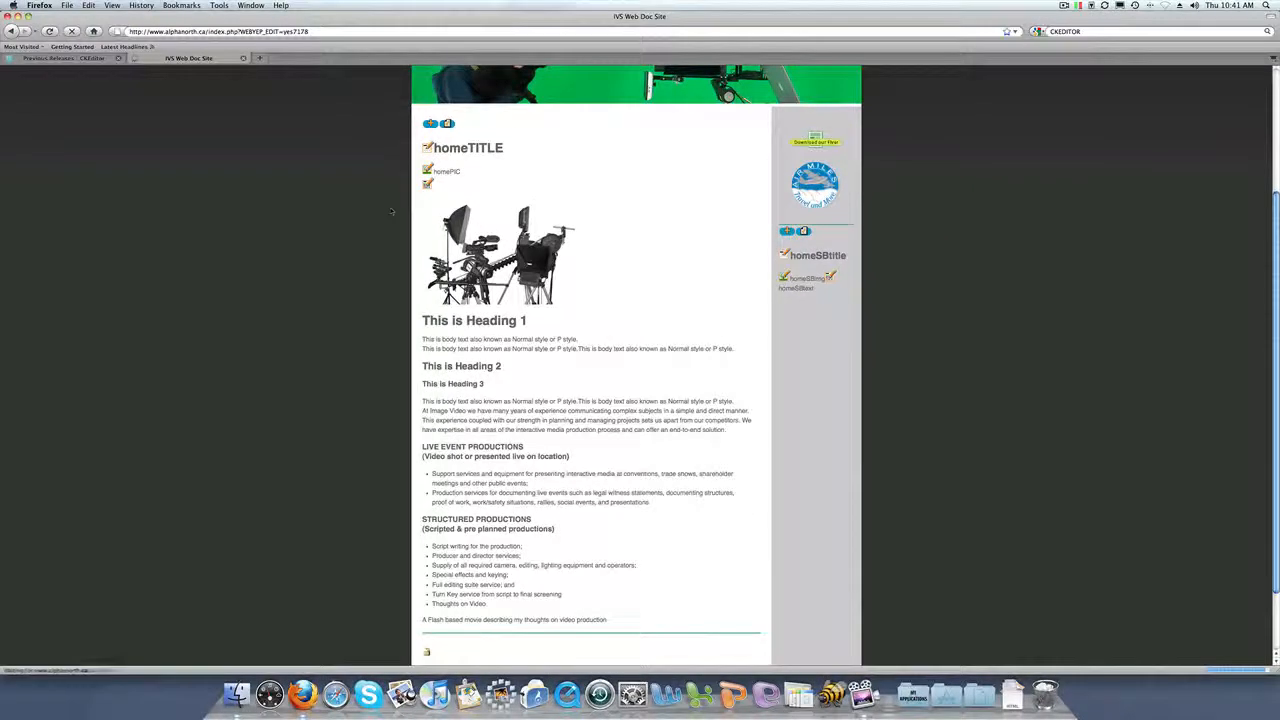
{"action": "scroll", "coordinate": [607, 374], "scroll_direction": "down", "scroll_amount": 5}
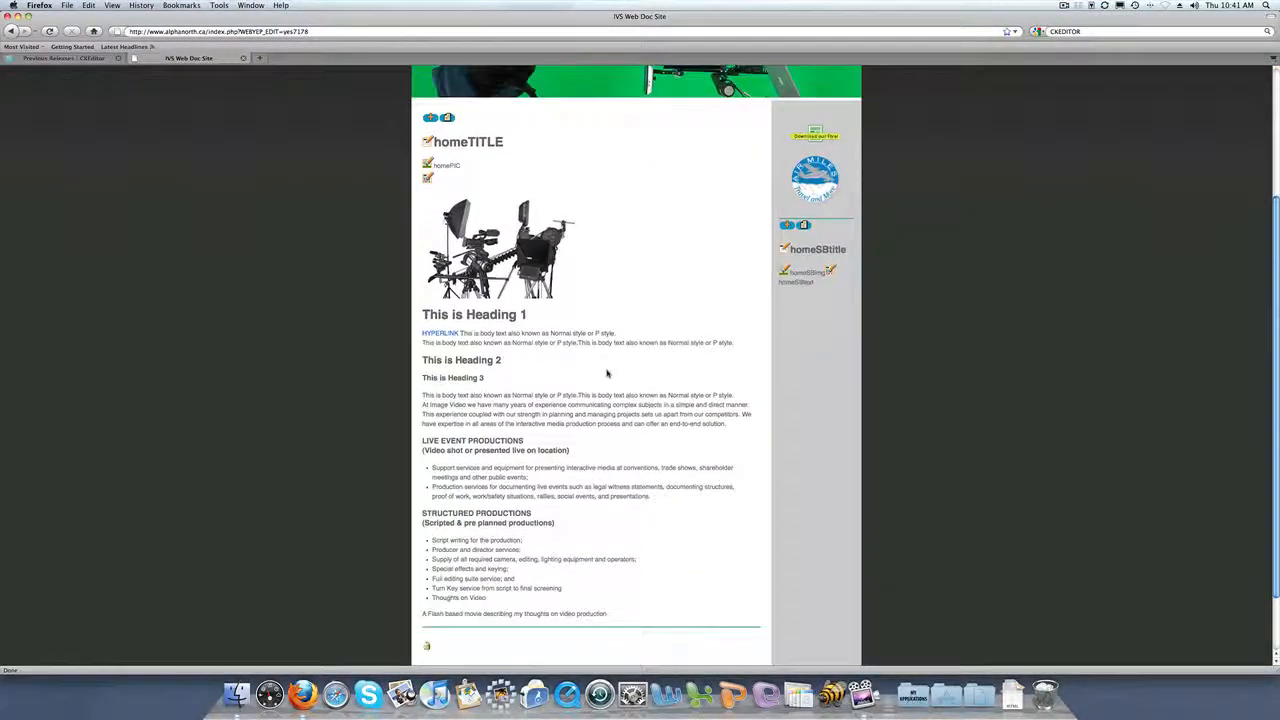
{"action": "left_click", "coordinate": [443, 335]}
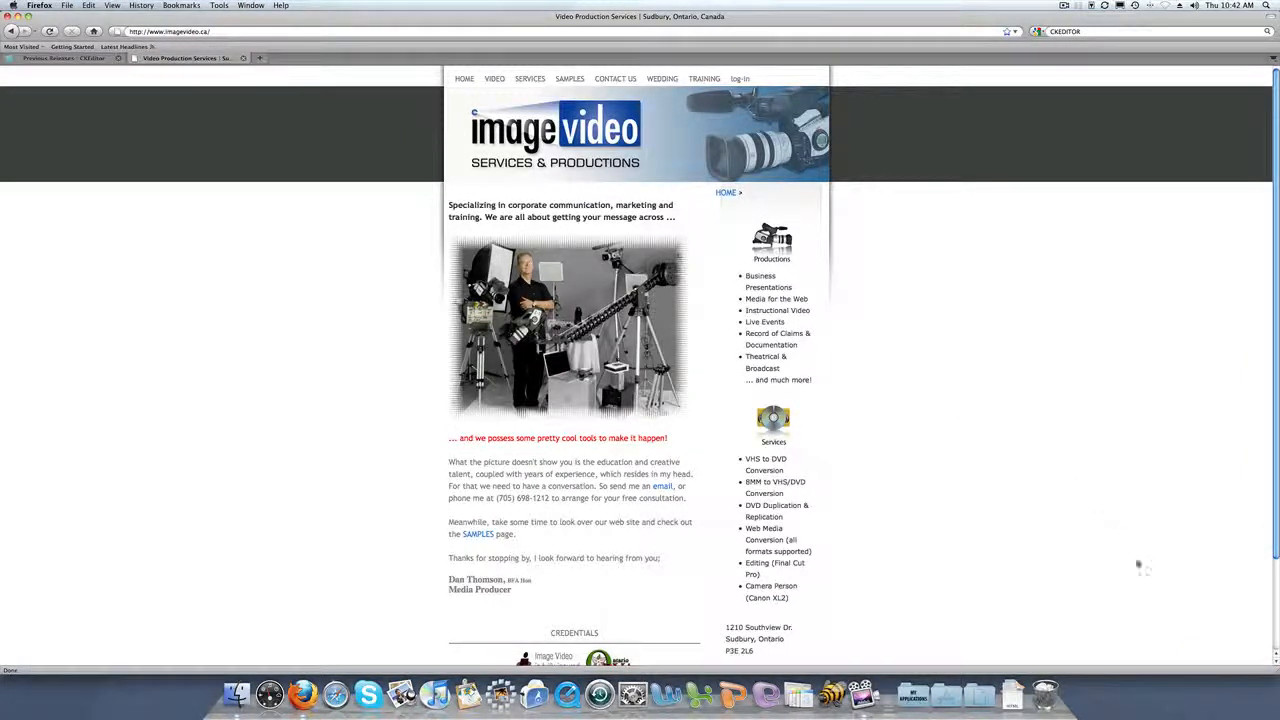
Narrow the browser window, move it toward the middle of the desktop and close the CKEditor Previous Releases tab
{"action": "left_click_drag", "start_coordinate": [1275, 665], "coordinate": [707, 666]}
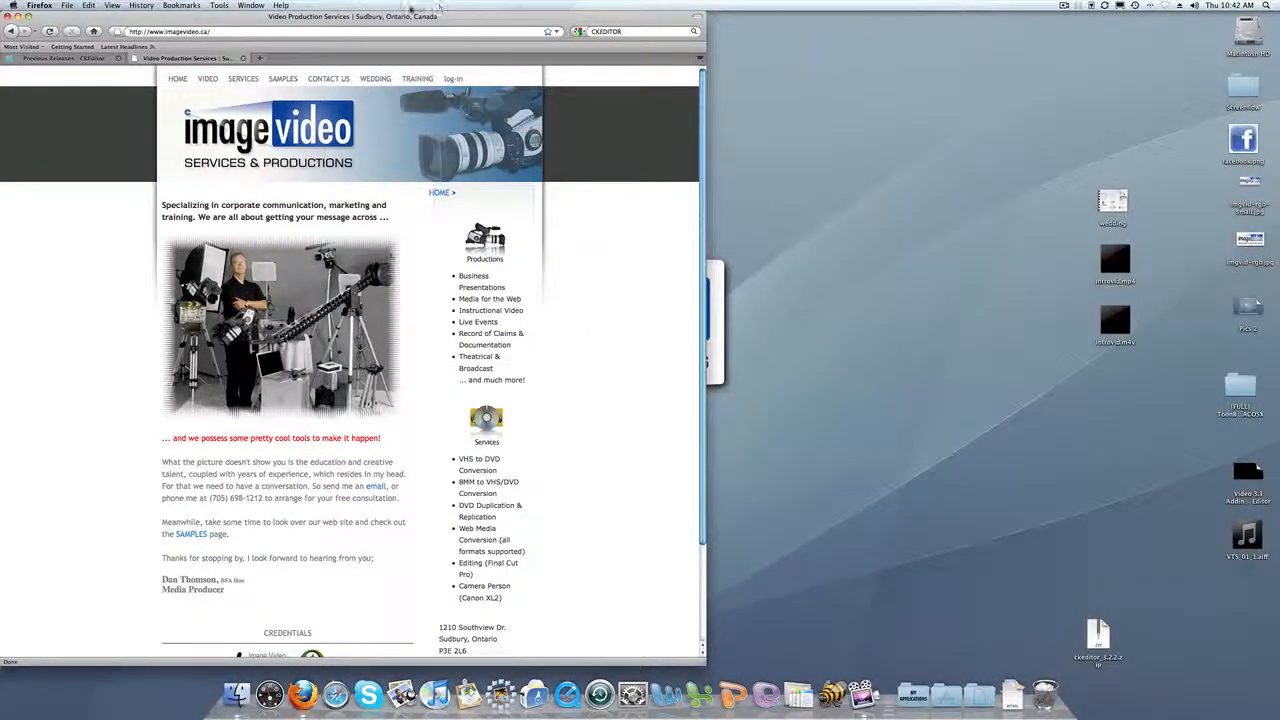
{"action": "left_click_drag", "start_coordinate": [375, 17], "coordinate": [622, 17]}
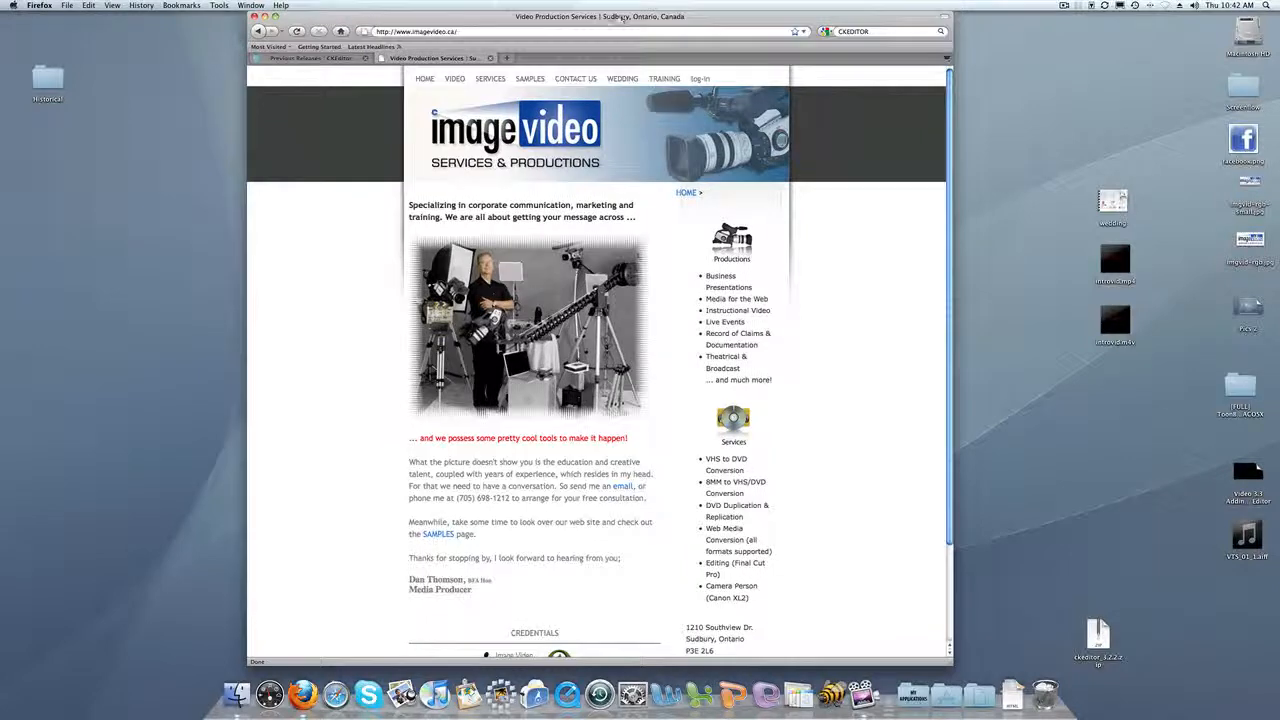
{"action": "left_click", "coordinate": [322, 58]}
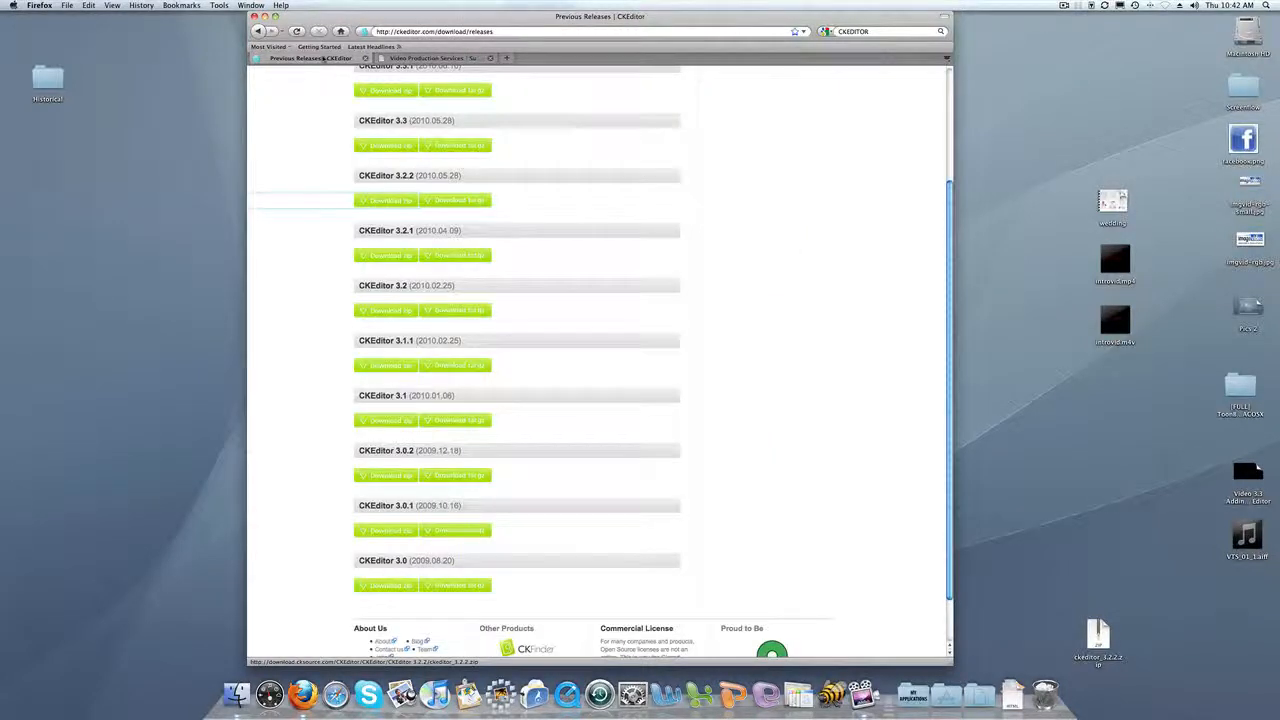
{"action": "left_click", "coordinate": [365, 58]}
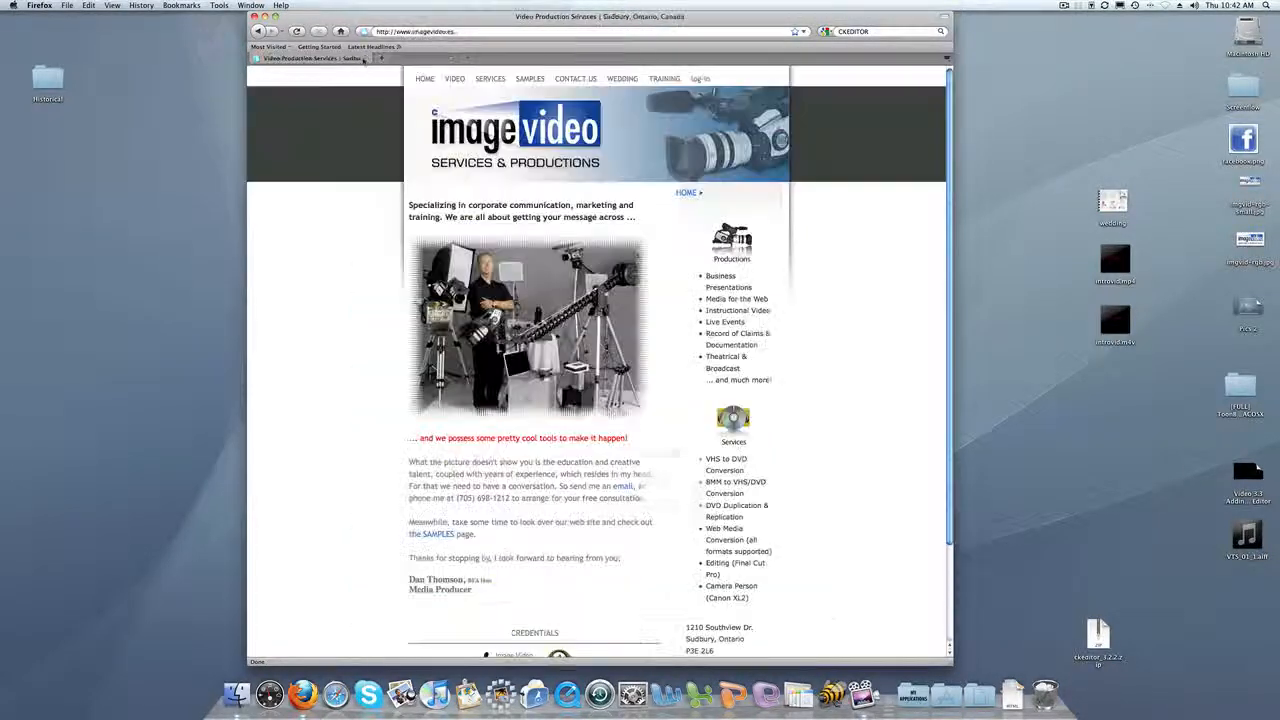
Return to the IVS Web Doc page and reopen its main rich text block for editing
{"action": "left_click", "coordinate": [260, 31]}
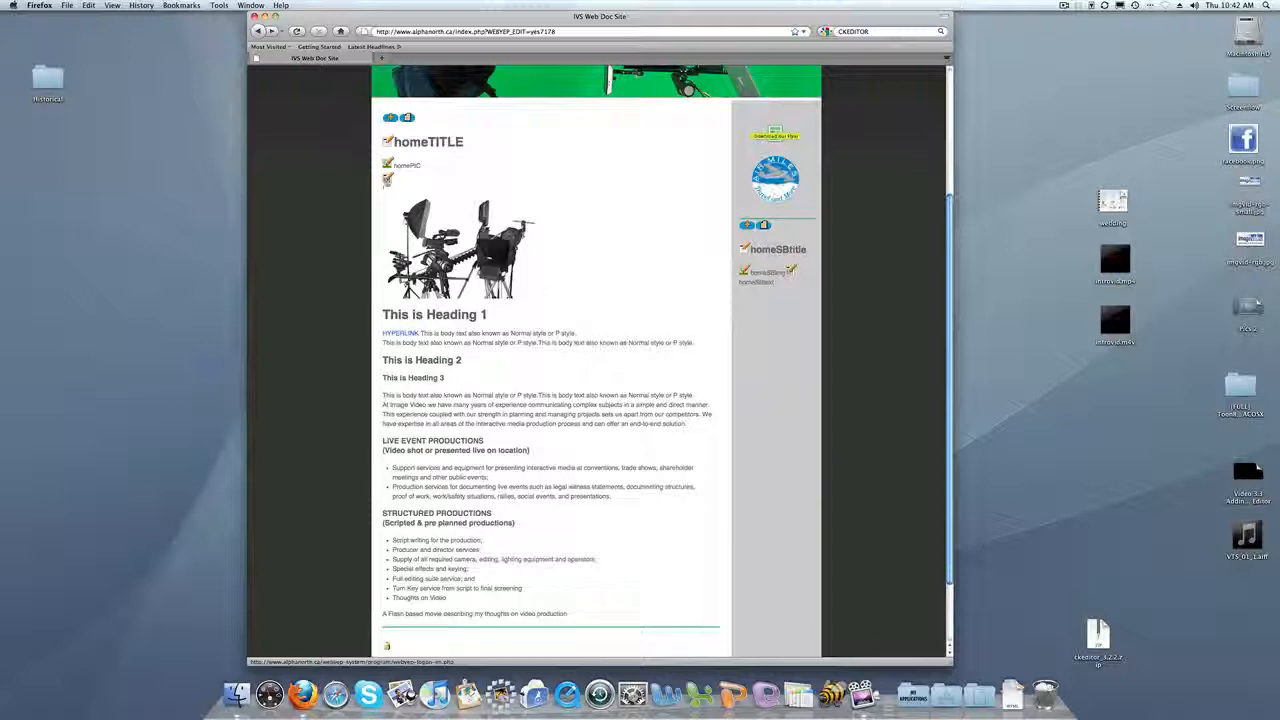
{"action": "left_click", "coordinate": [387, 179]}
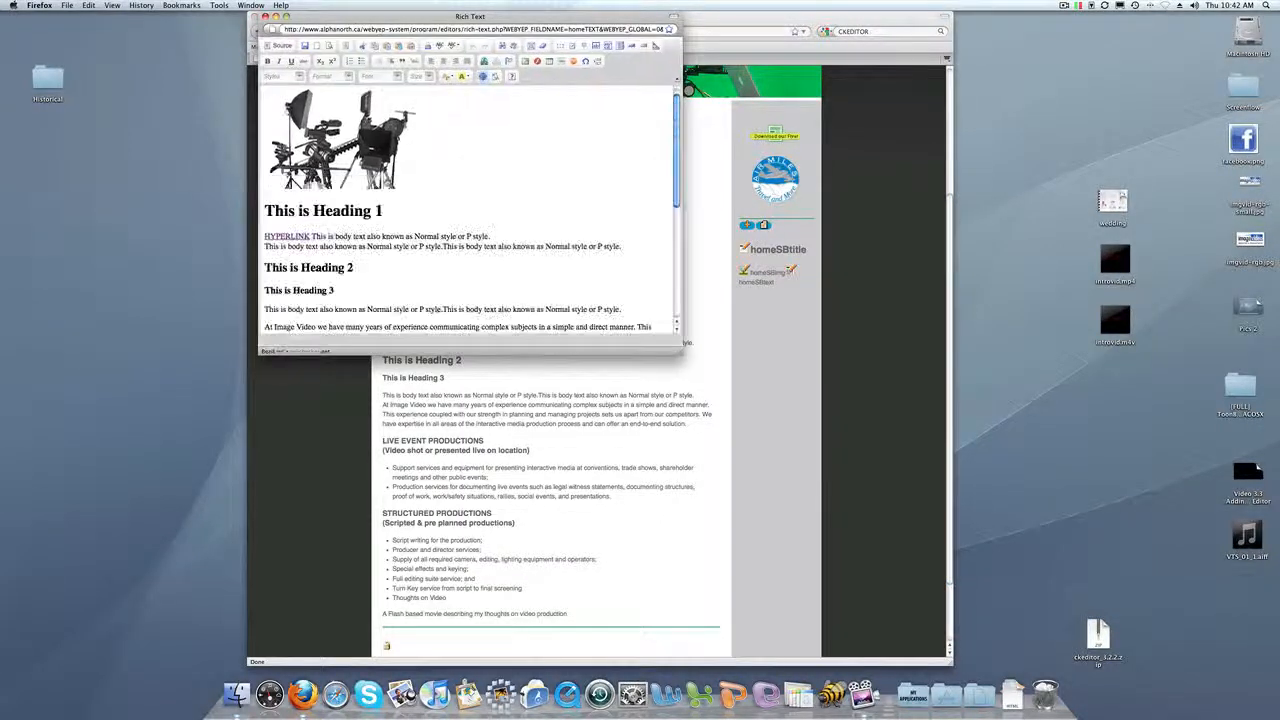
Set the HYPERLINK link's target to New Window (_blank), then save the text and close the editor window
{"action": "double_click", "coordinate": [305, 236]}
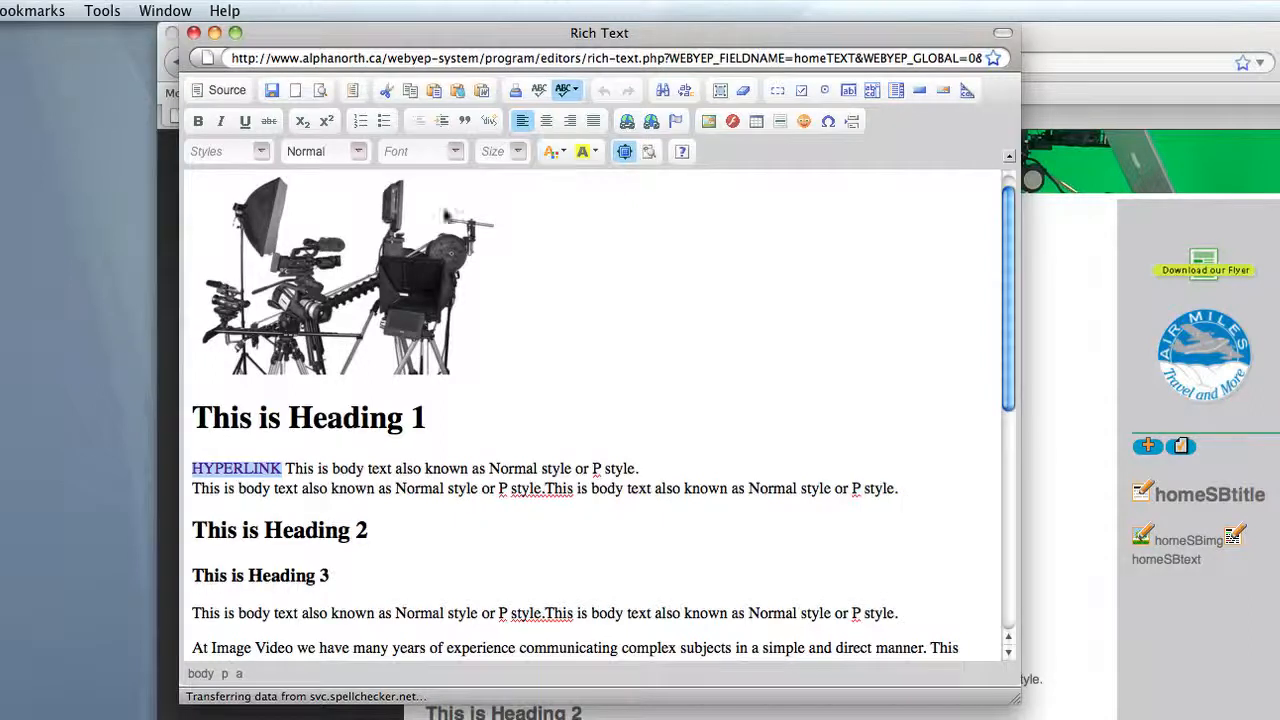
{"action": "right_click", "coordinate": [237, 472]}
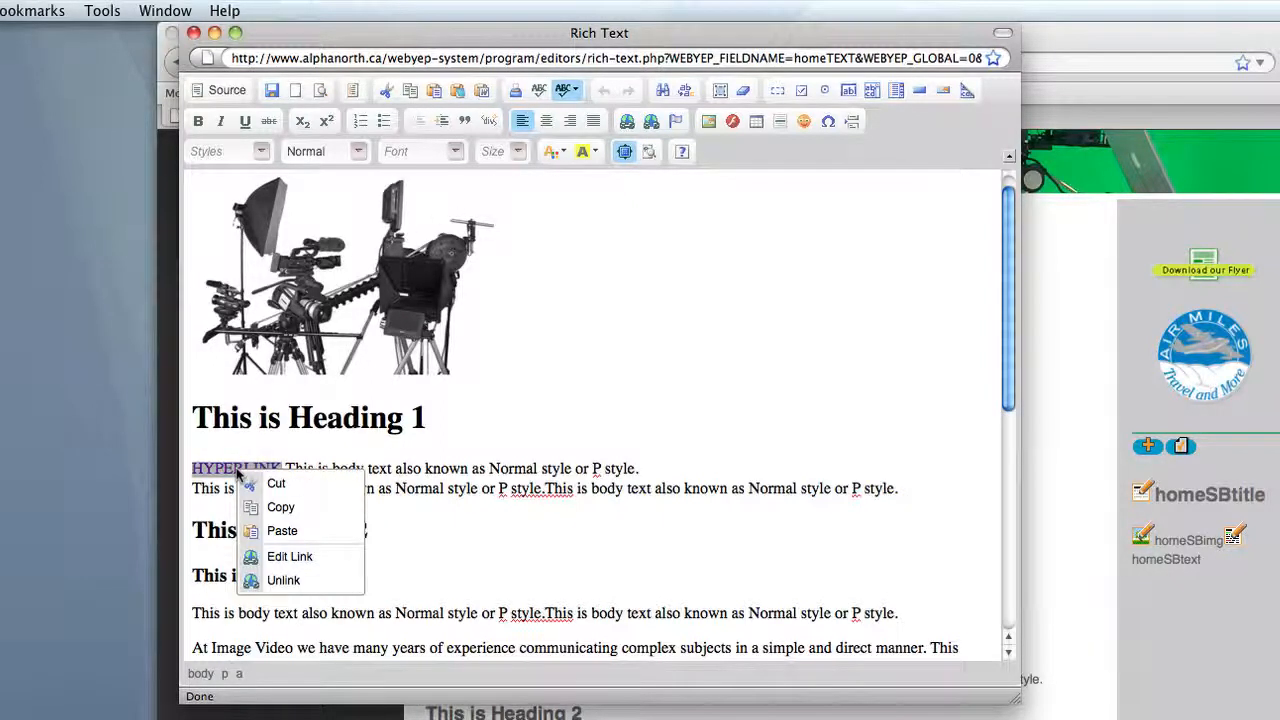
{"action": "left_click", "coordinate": [269, 553]}
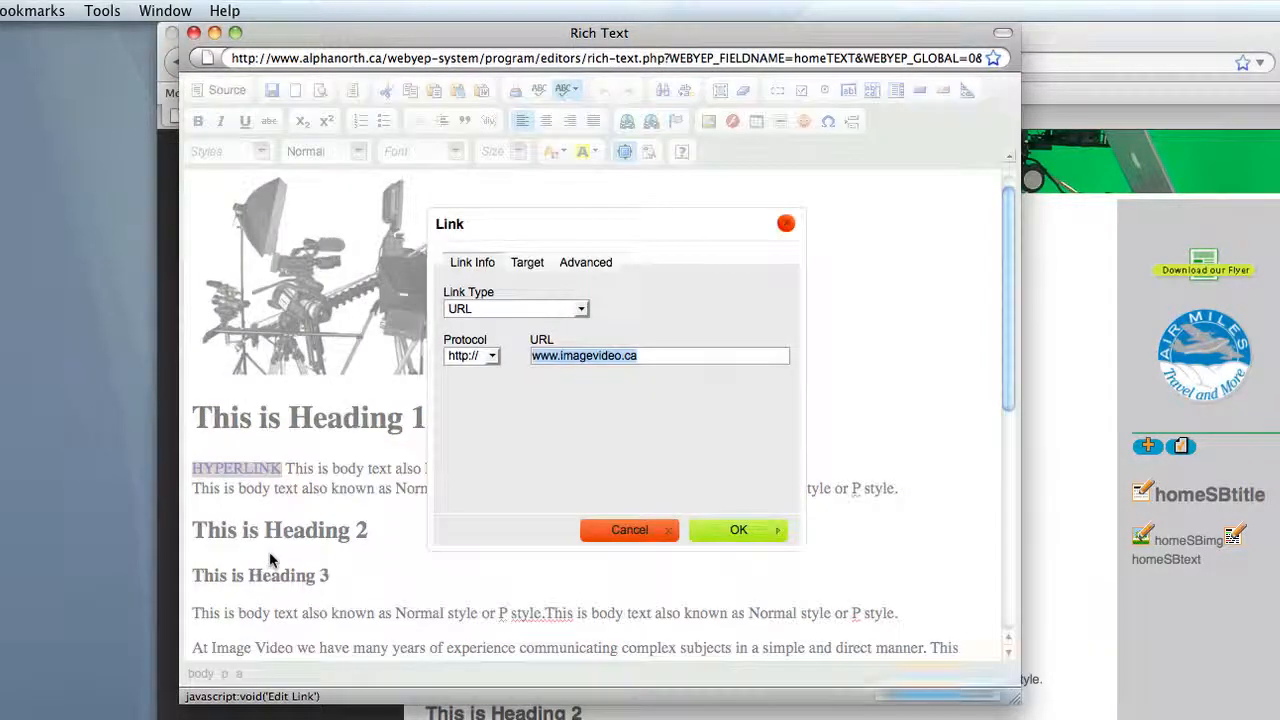
{"action": "left_click", "coordinate": [529, 264]}
{"action": "left_click", "coordinate": [520, 312]}
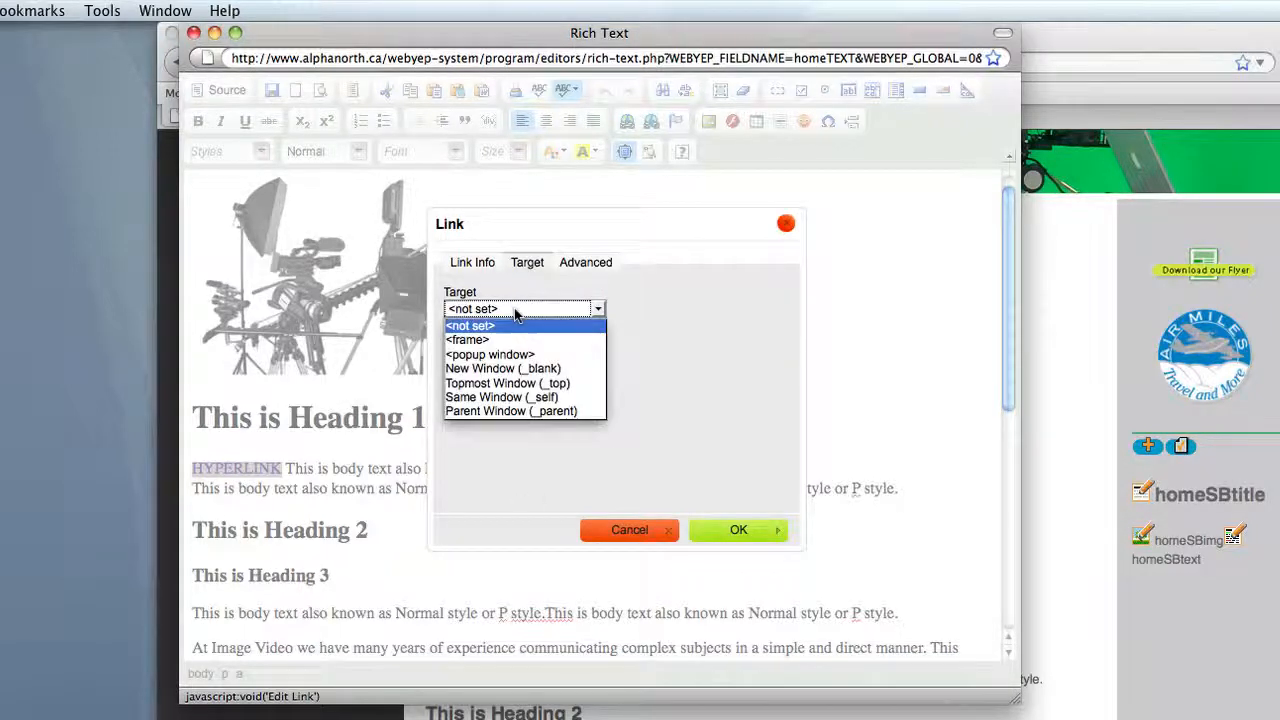
{"action": "left_click", "coordinate": [515, 368]}
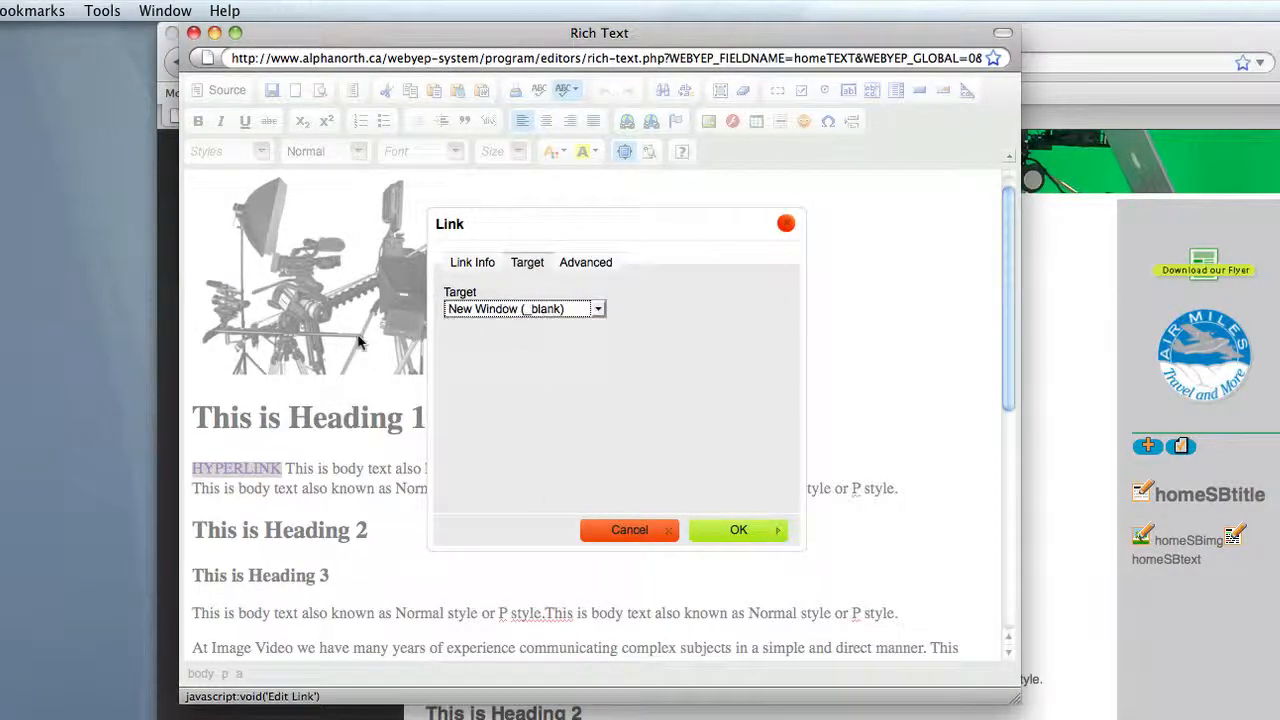
{"action": "left_click", "coordinate": [762, 530]}
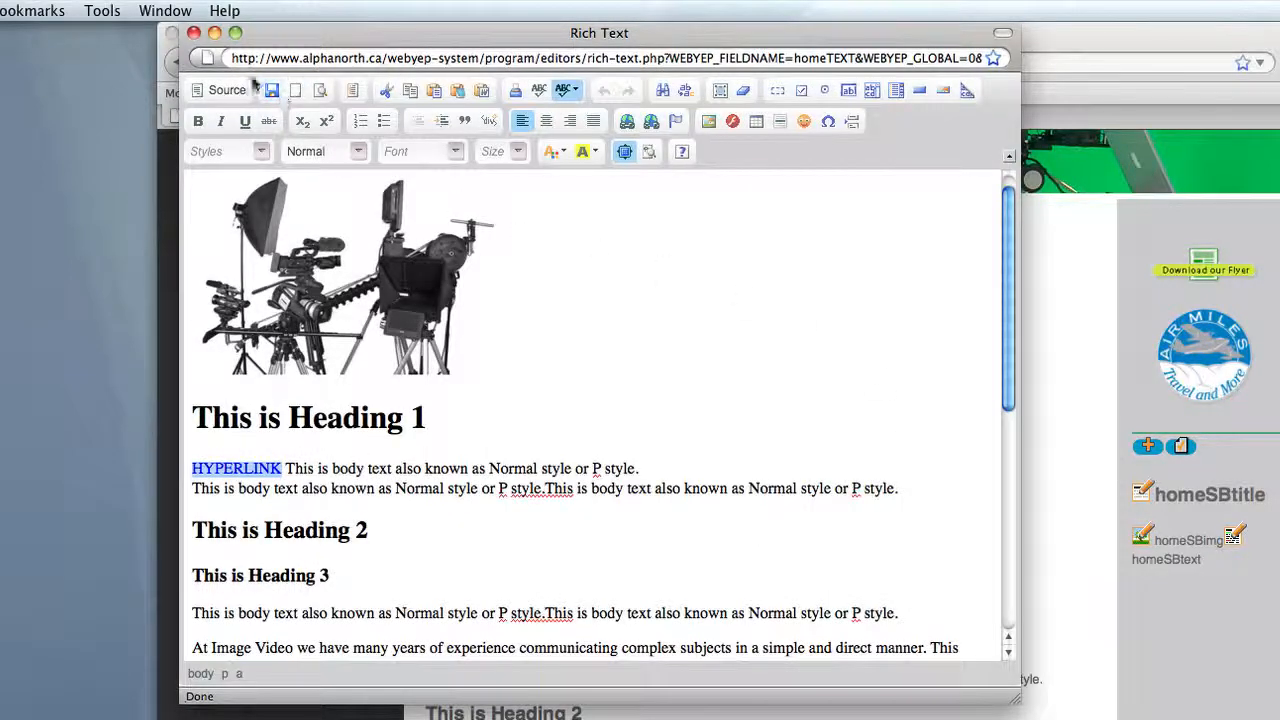
{"action": "left_click", "coordinate": [271, 90]}
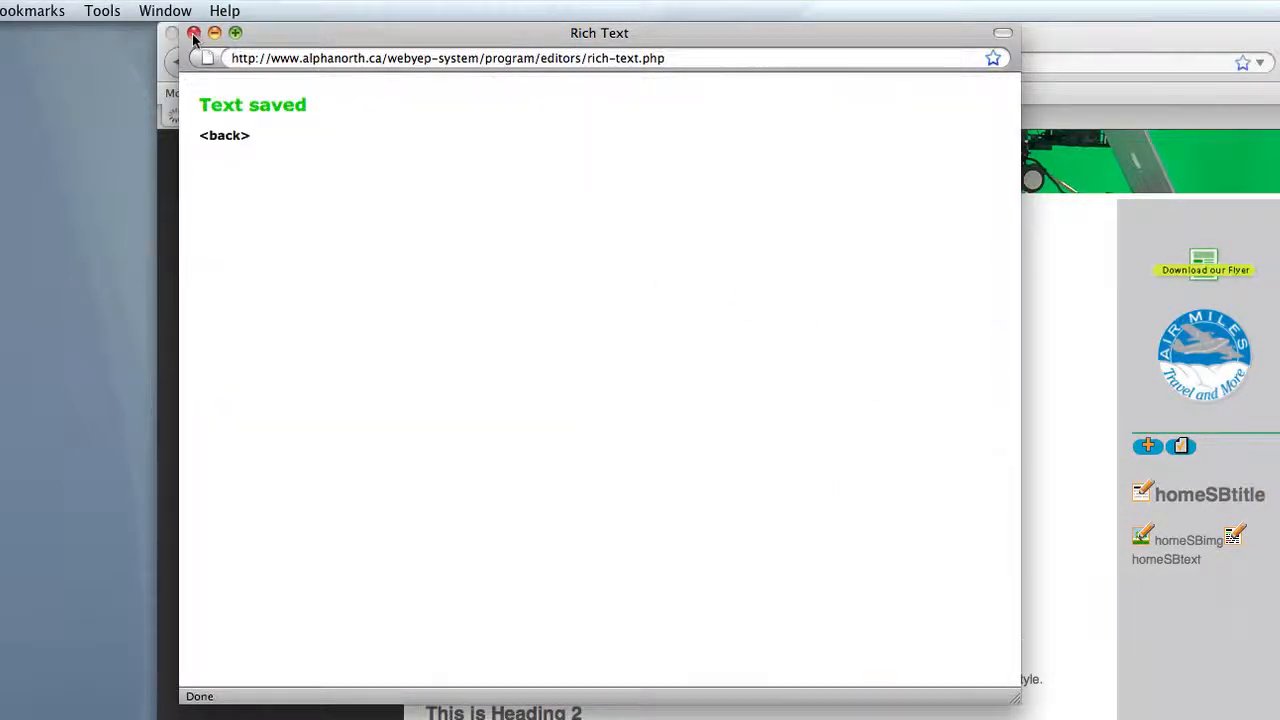
{"action": "left_click", "coordinate": [194, 34]}
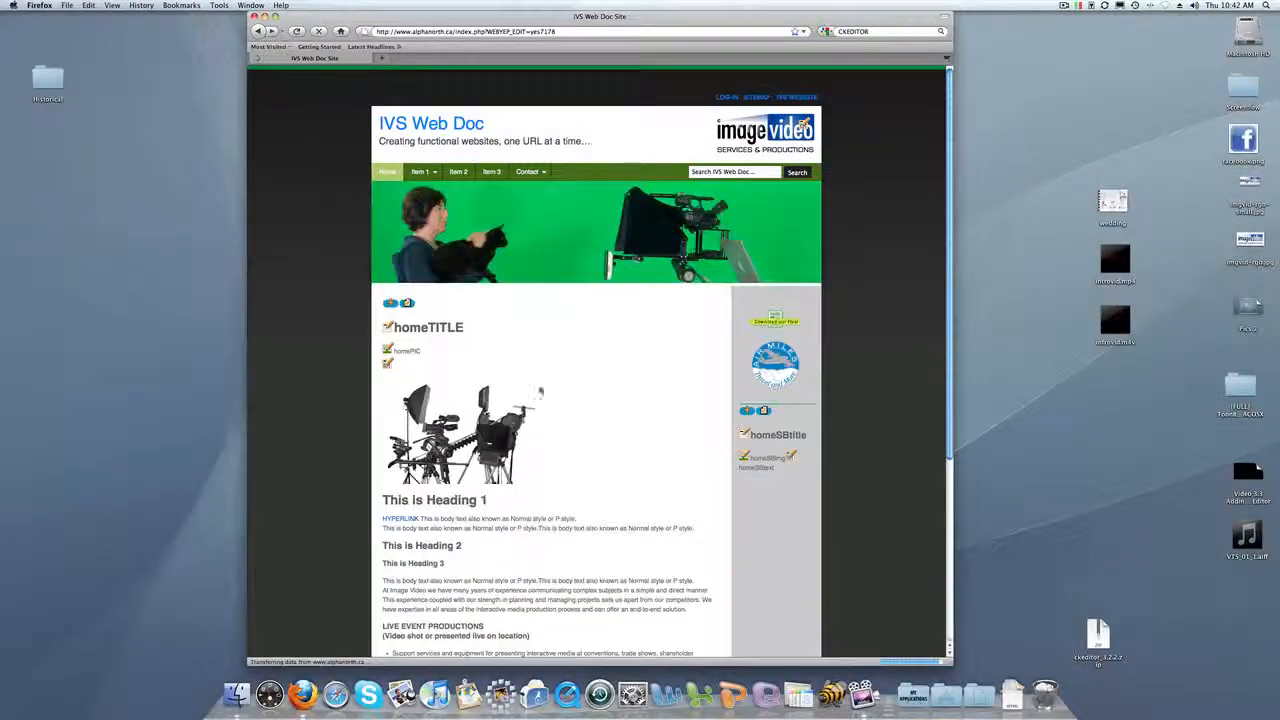
Follow the HYPERLINK link to test its new target and return to the IVS Web Doc Site page
{"action": "scroll", "coordinate": [440, 503], "scroll_direction": "down", "scroll_amount": 1}
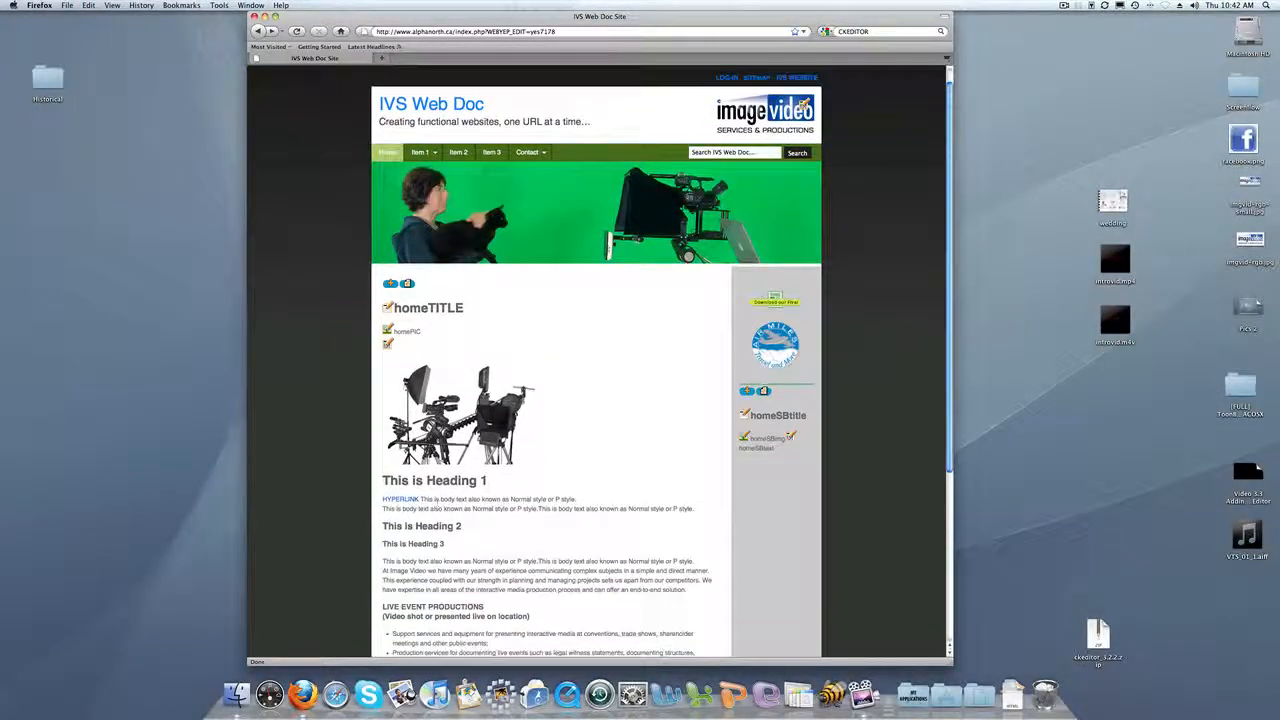
{"action": "left_click", "coordinate": [400, 499]}
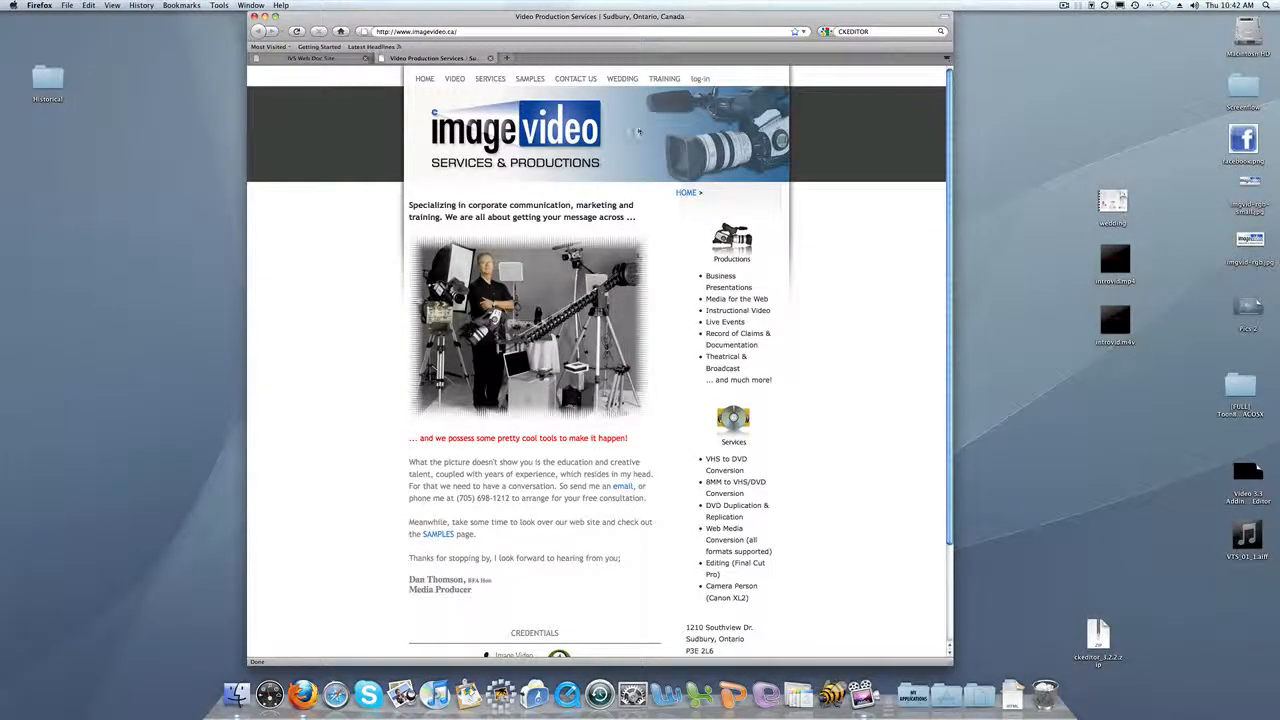
{"action": "left_click", "coordinate": [307, 59]}
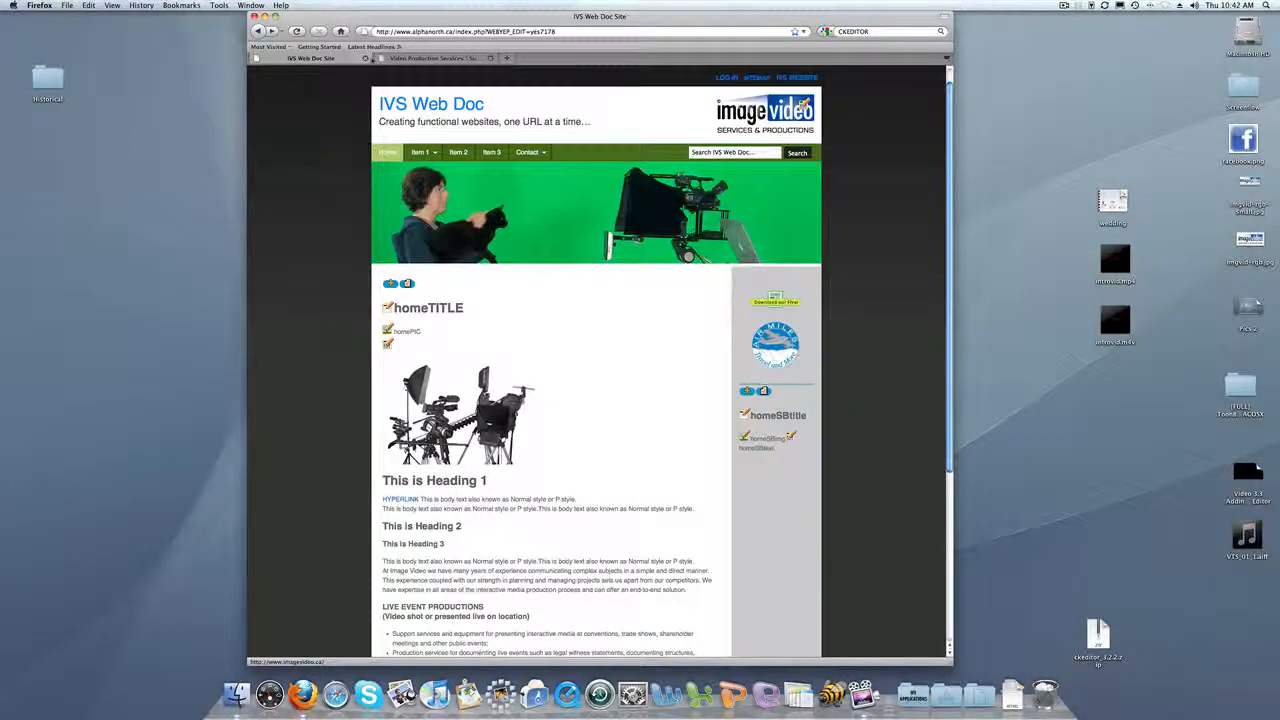
View the opened Video Production Services page, return to the IVS Web Doc Site and open its main rich text block for editing
{"action": "left_click", "coordinate": [422, 58]}
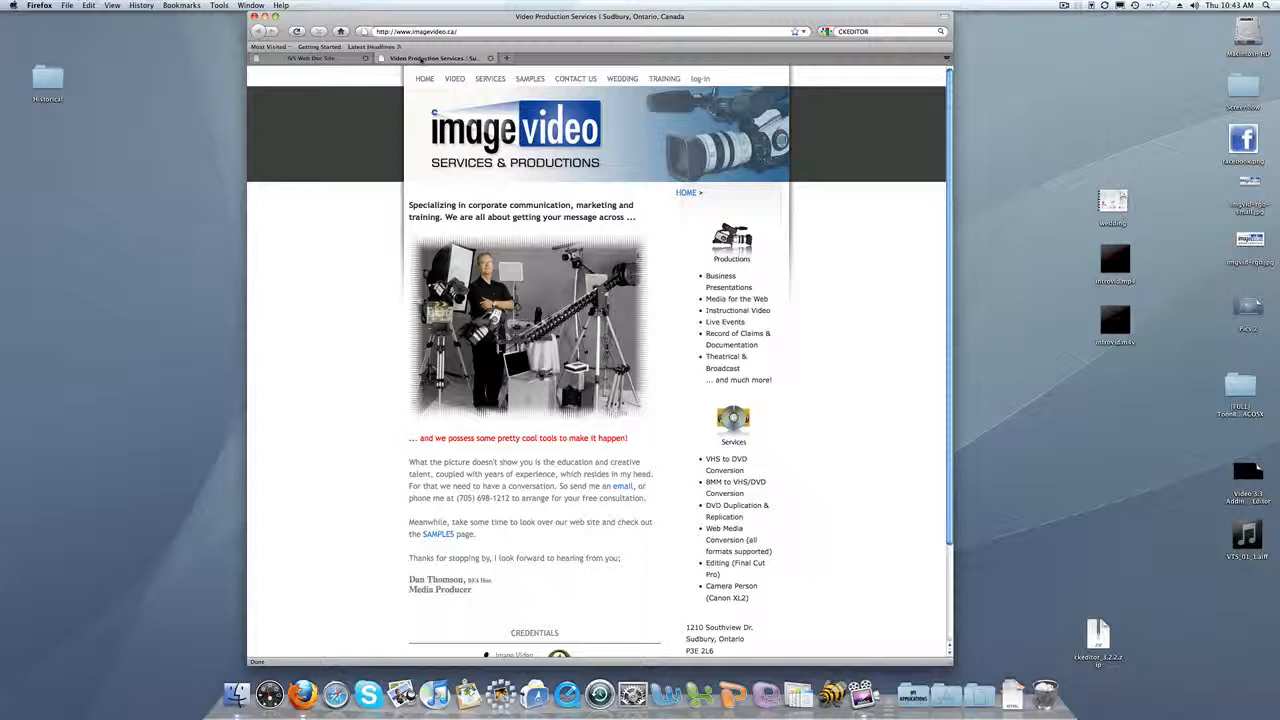
{"action": "left_click", "coordinate": [340, 60]}
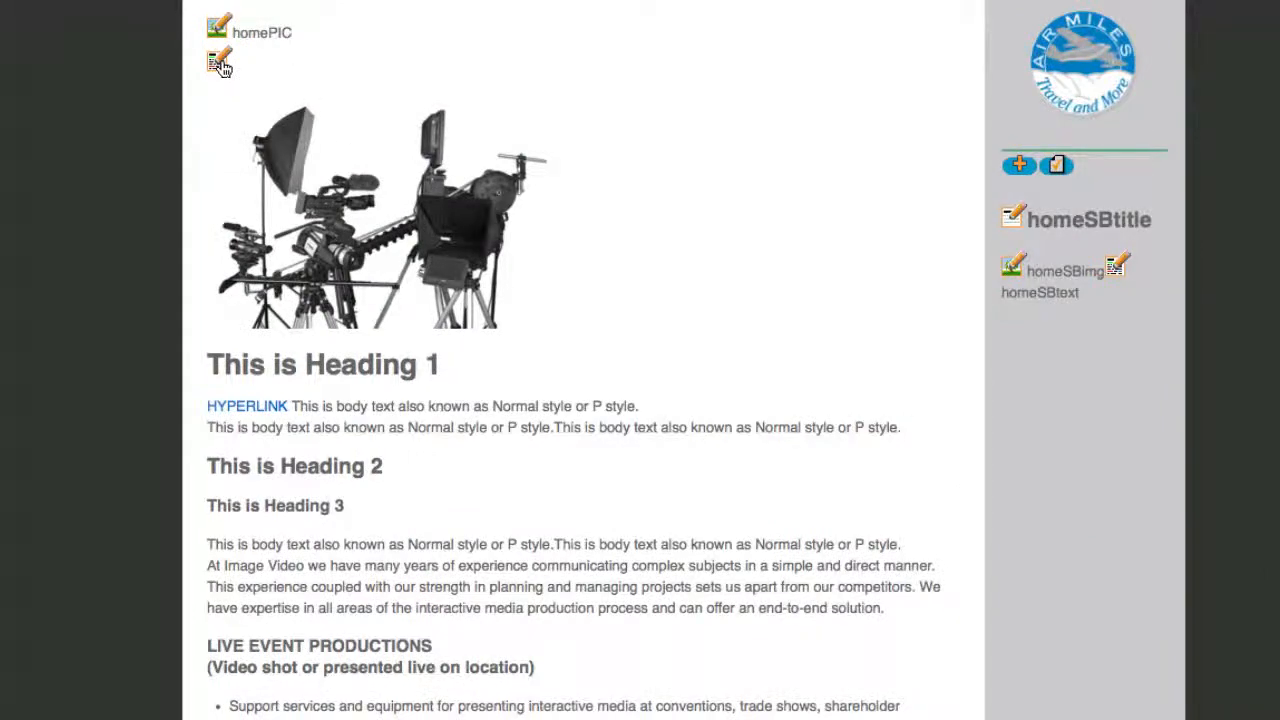
{"action": "left_click", "coordinate": [390, 333]}
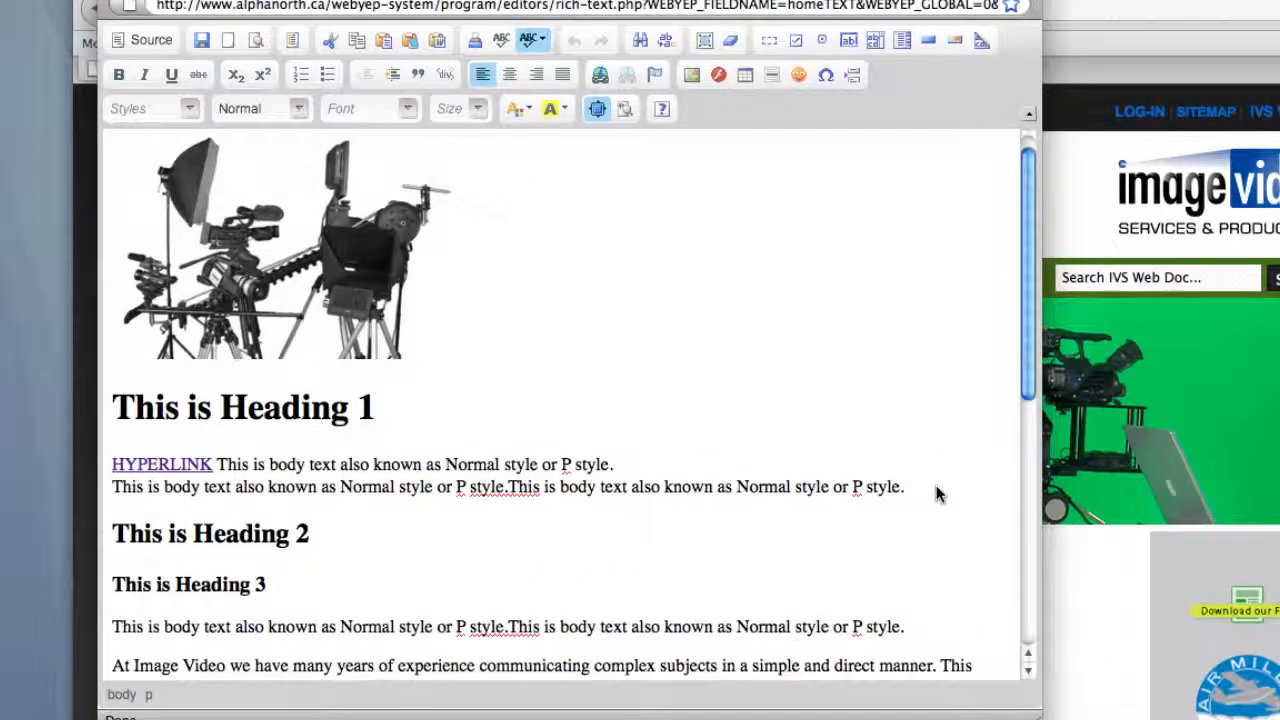
Add a new line reading "EMAIL ME" below the body text under Heading 1
{"action": "left_click", "coordinate": [936, 493]}
{"action": "key", "text": "Return"}
{"action": "type", "text": "EMIA"}
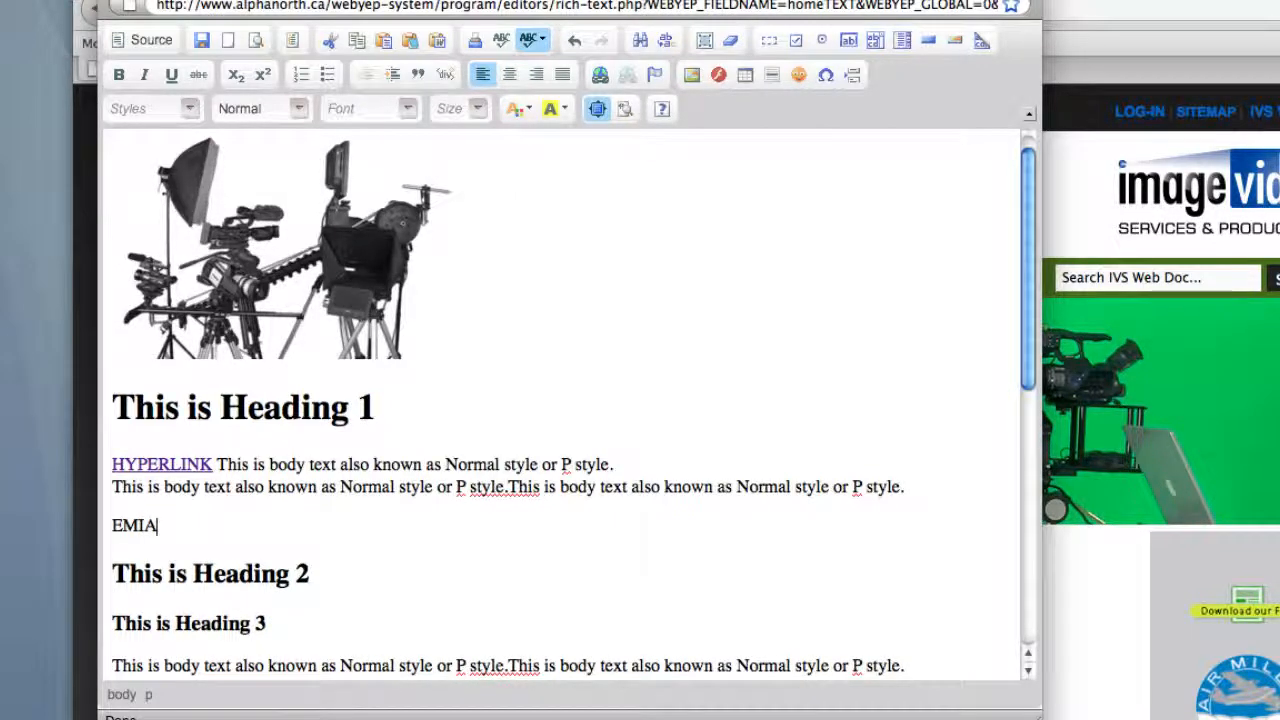
{"action": "key", "text": "BackSpace"}
{"action": "key", "text": "BackSpace"}
{"action": "type", "text": "AIL MER"}
{"action": "key", "text": "BackSpace"}
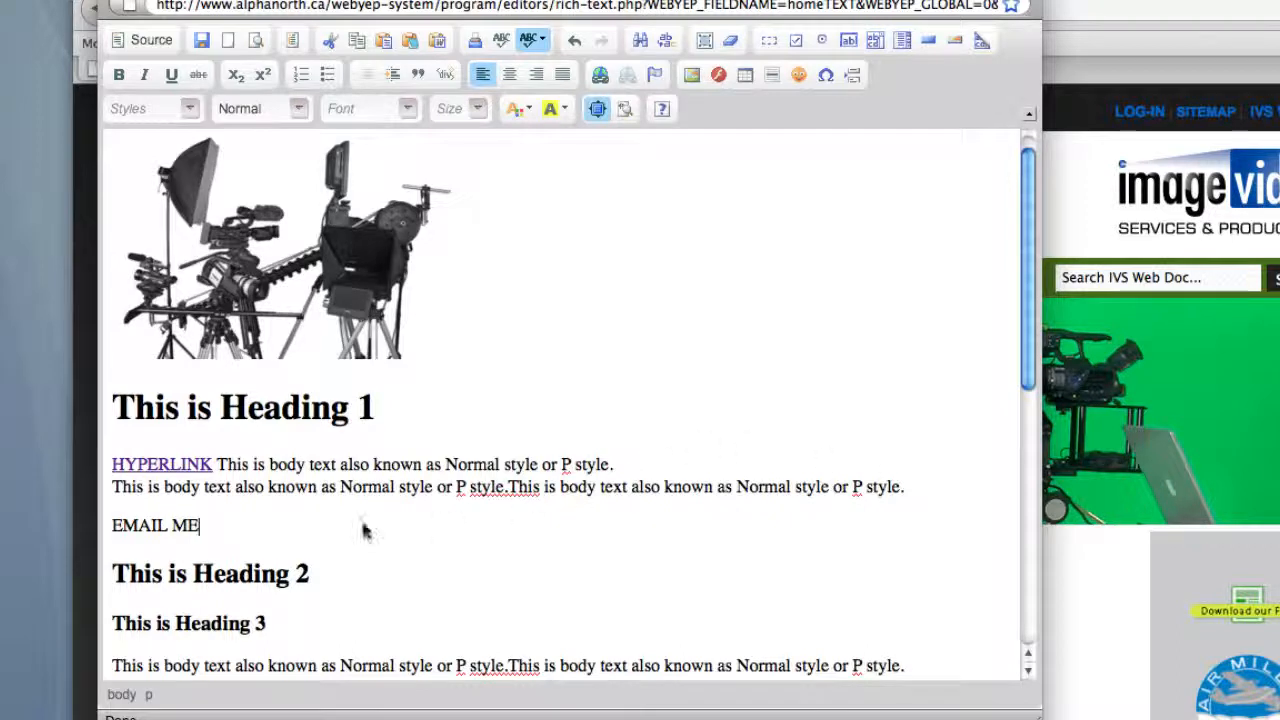
Start a link on the EMAIL ME text and set its link type to E-mail
{"action": "double_click", "coordinate": [140, 528]}
{"action": "left_click_drag", "start_coordinate": [140, 533], "coordinate": [198, 528]}
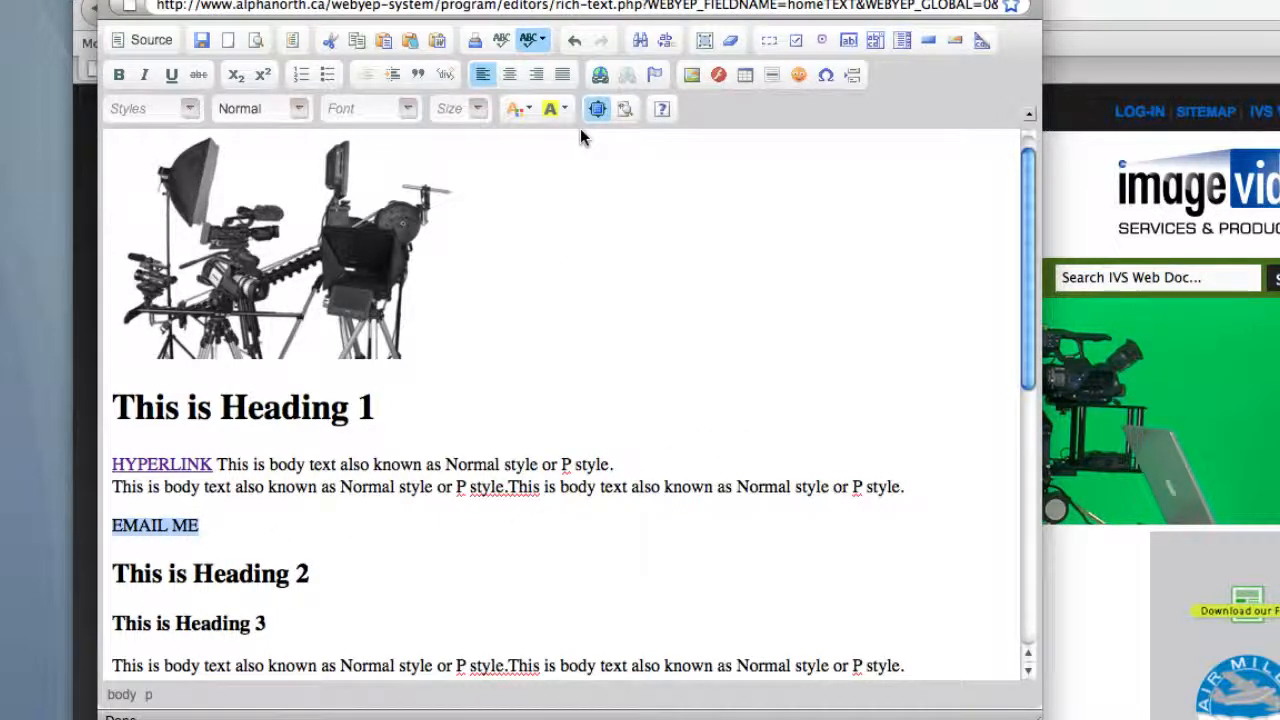
{"action": "left_click", "coordinate": [599, 76]}
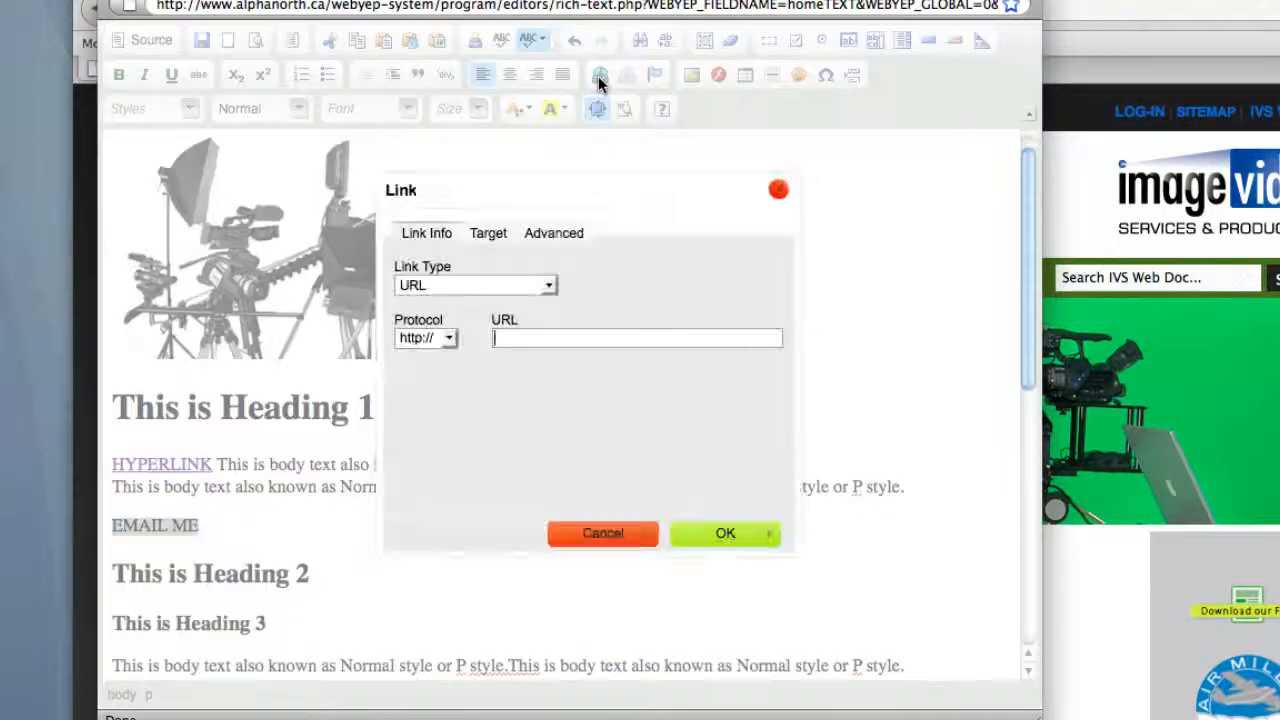
{"action": "left_click", "coordinate": [451, 286]}
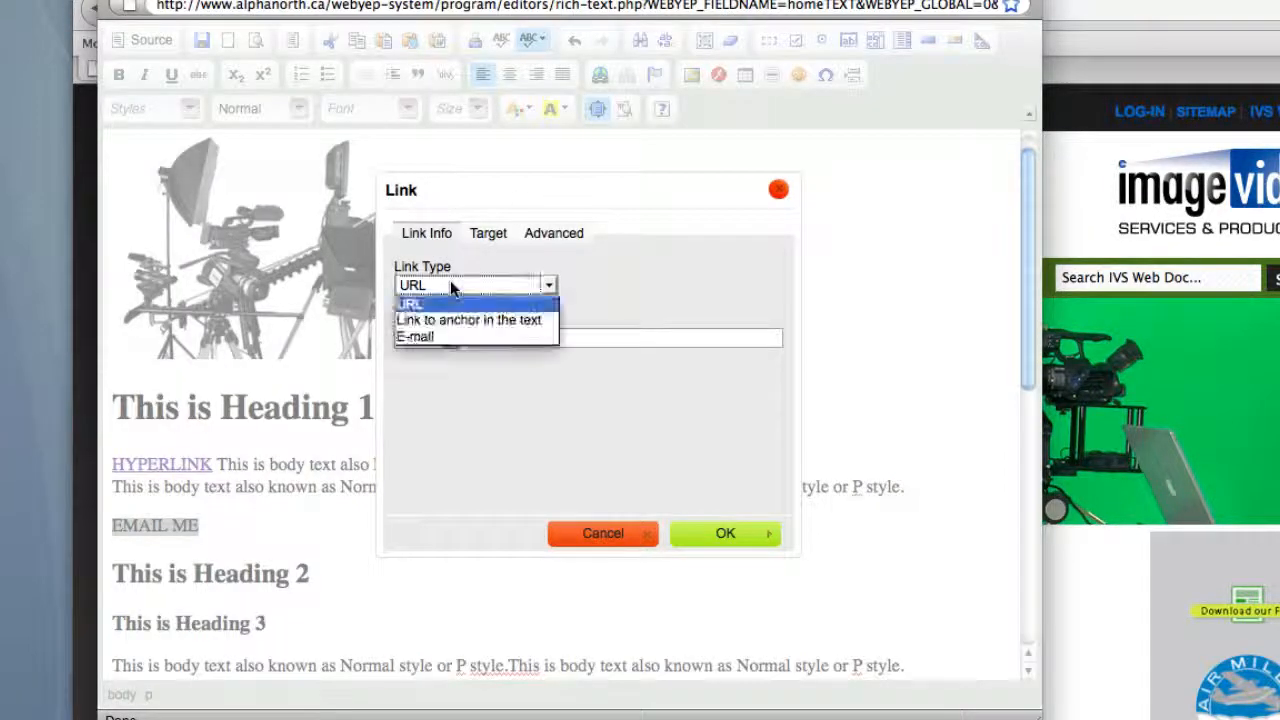
{"action": "left_click", "coordinate": [442, 335]}
{"action": "left_click", "coordinate": [434, 334]}
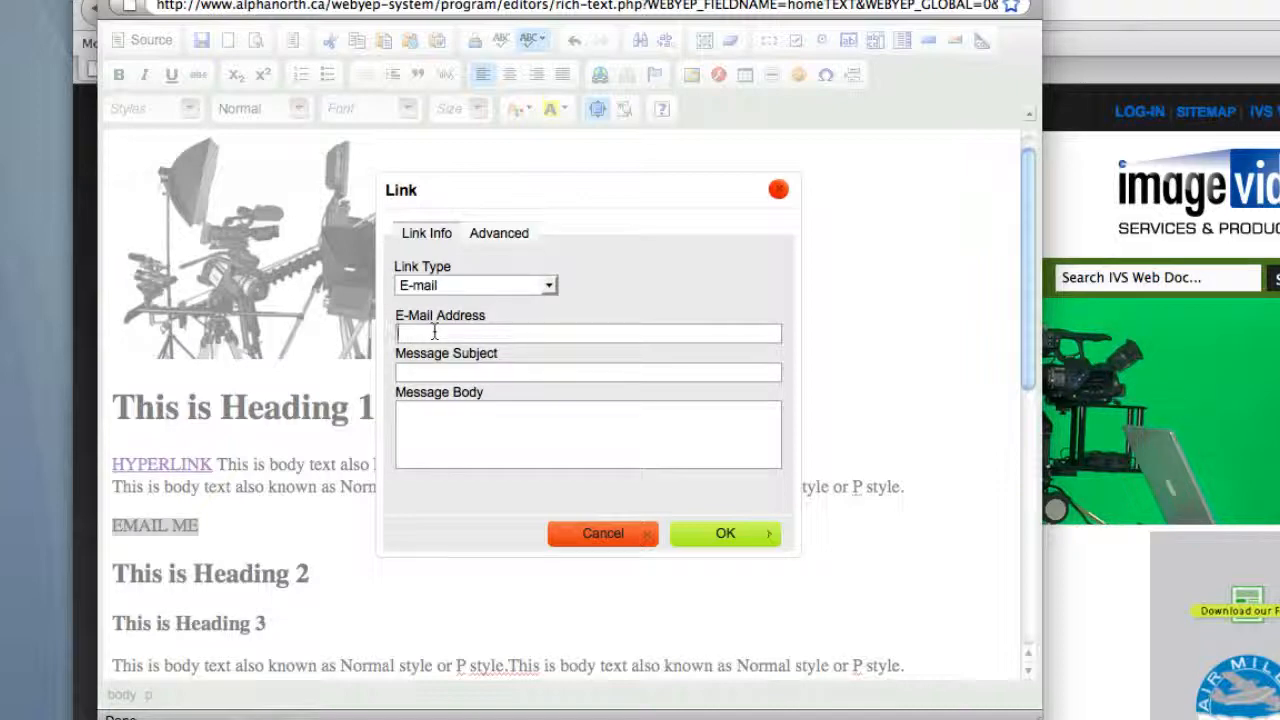
Fill in the link's e-mail address and the message subject "From website", apply the link and save the text
{"action": "type", "text": "me@me.com"}
{"action": "key", "text": "Tab"}
{"action": "type", "text": "F"}
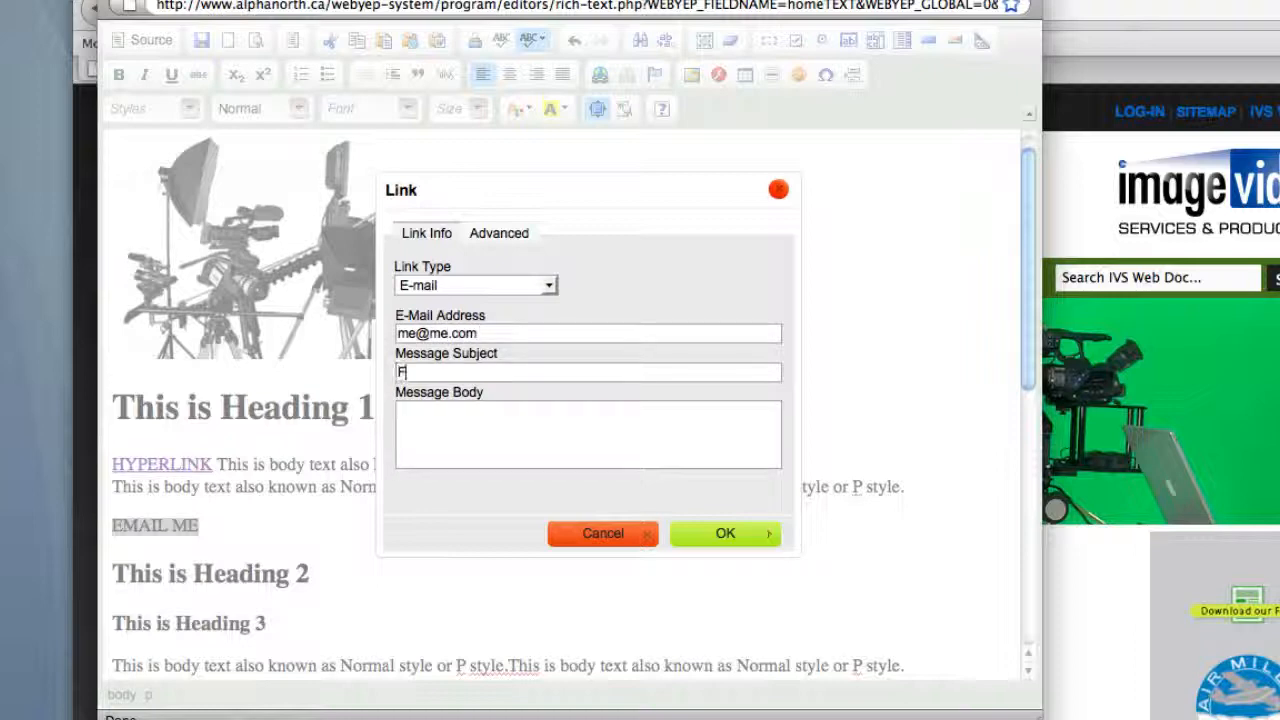
{"action": "type", "text": "rom website"}
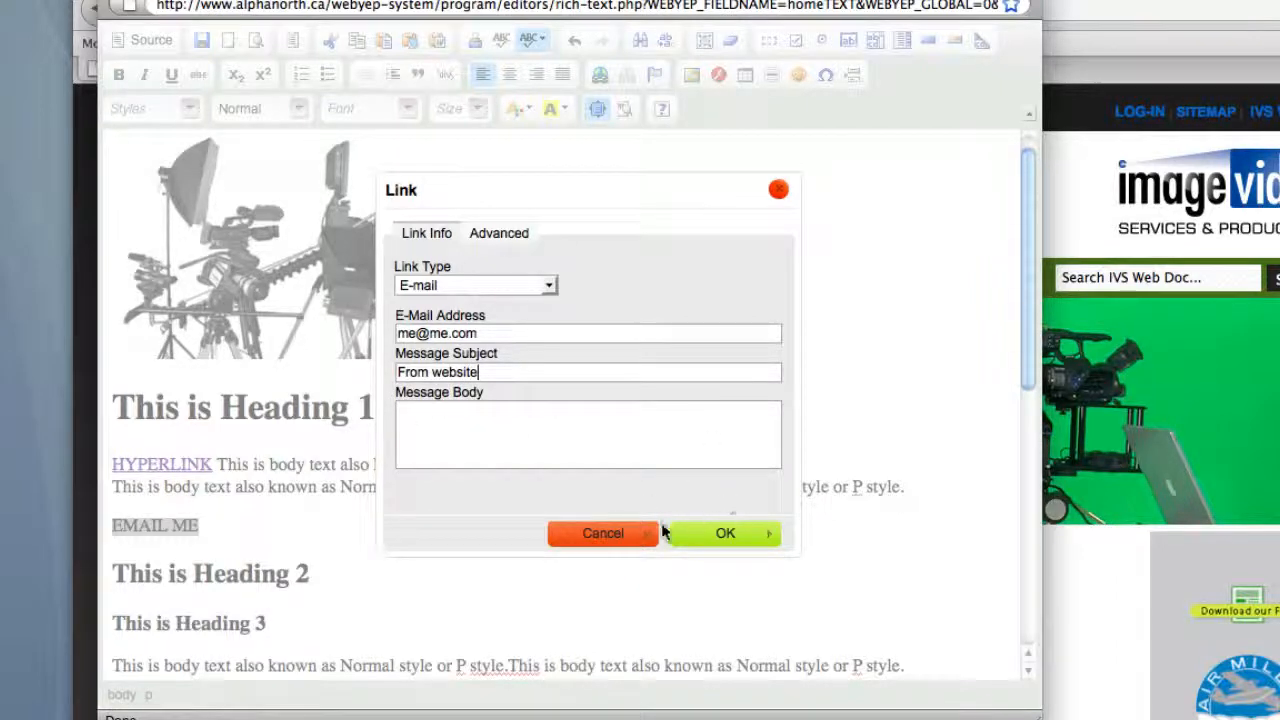
{"action": "left_click", "coordinate": [723, 532]}
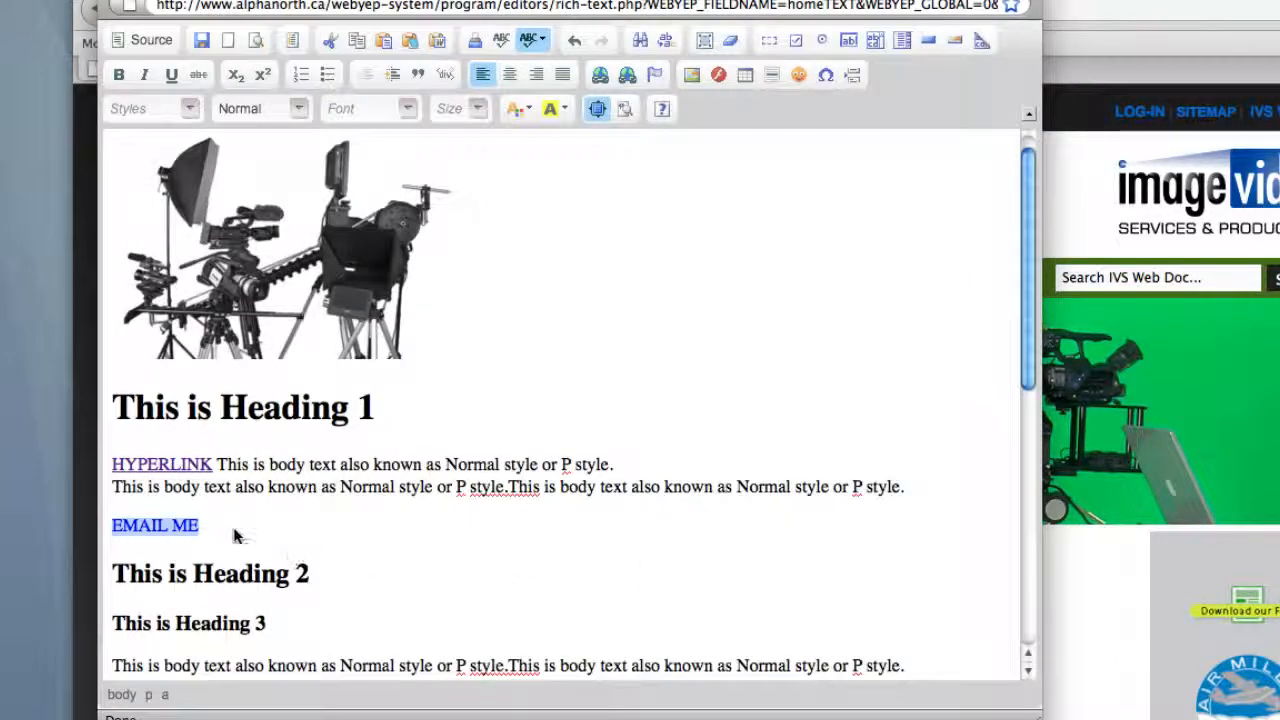
{"action": "left_click", "coordinate": [200, 44]}
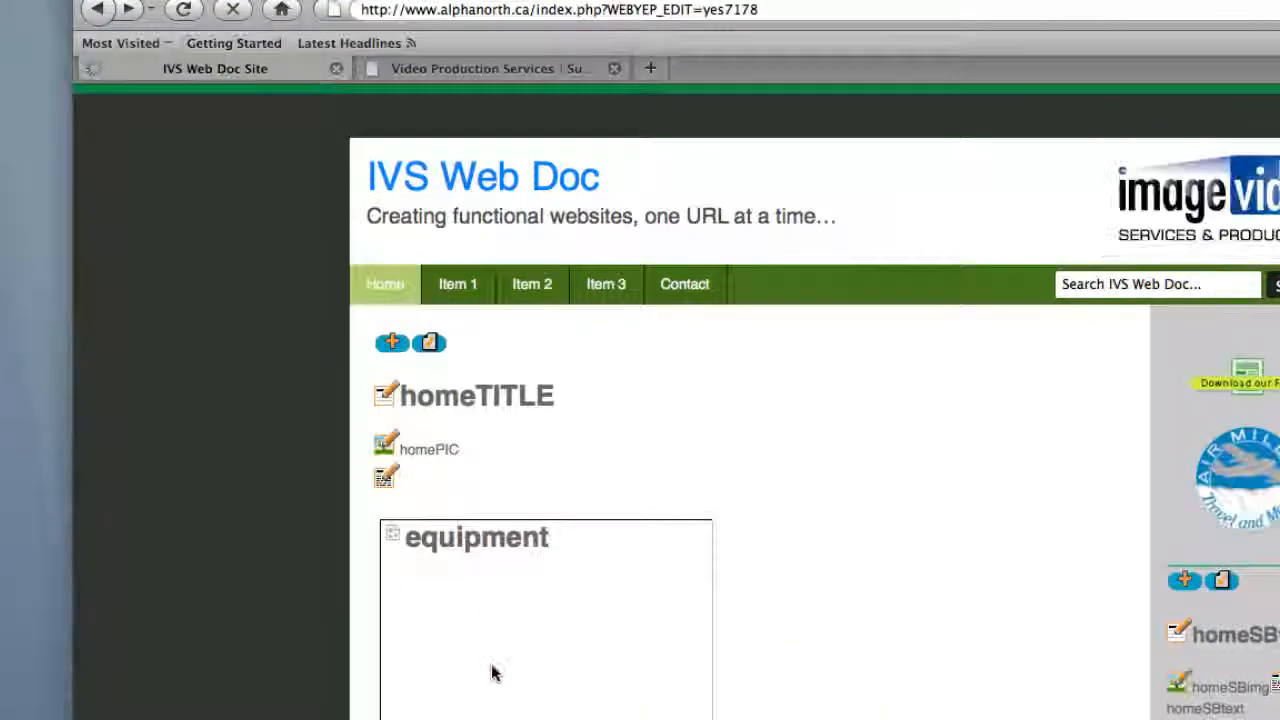
Follow the EMAIL ME link to test it, close the new message without sending and quit Entourage
{"action": "scroll", "coordinate": [420, 655], "scroll_direction": "down", "scroll_amount": 5}
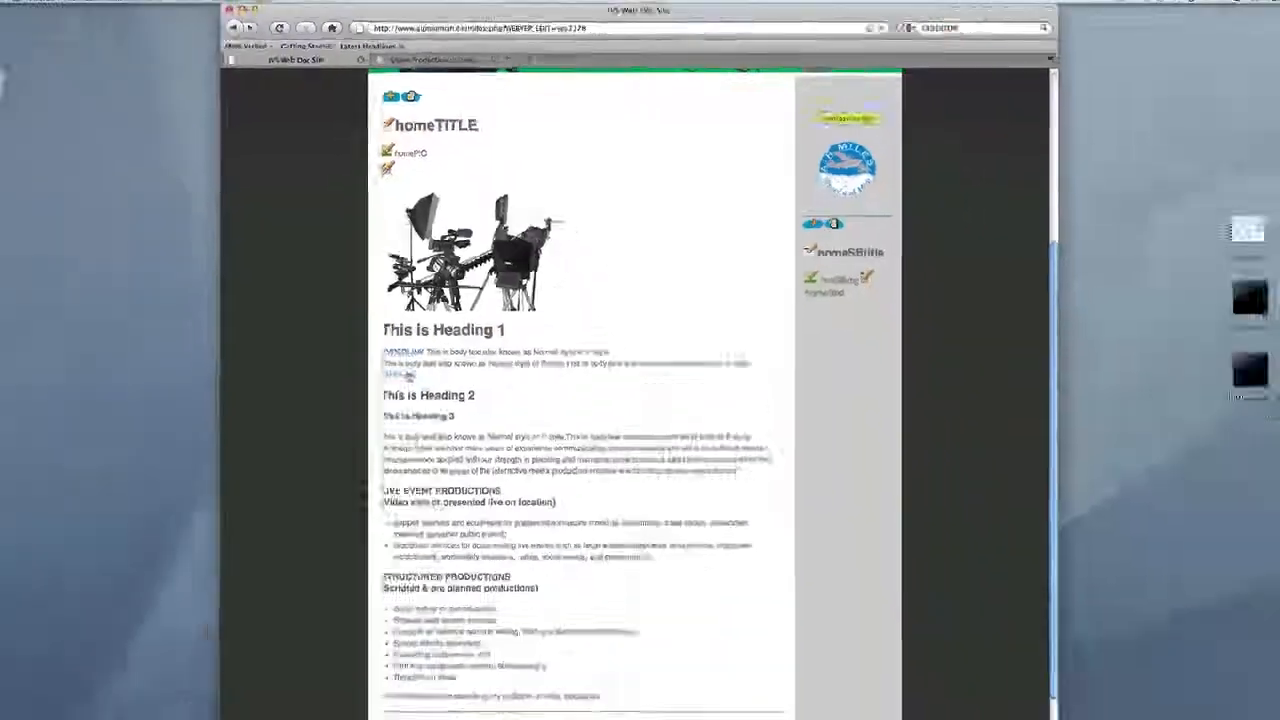
{"action": "left_click", "coordinate": [400, 374]}
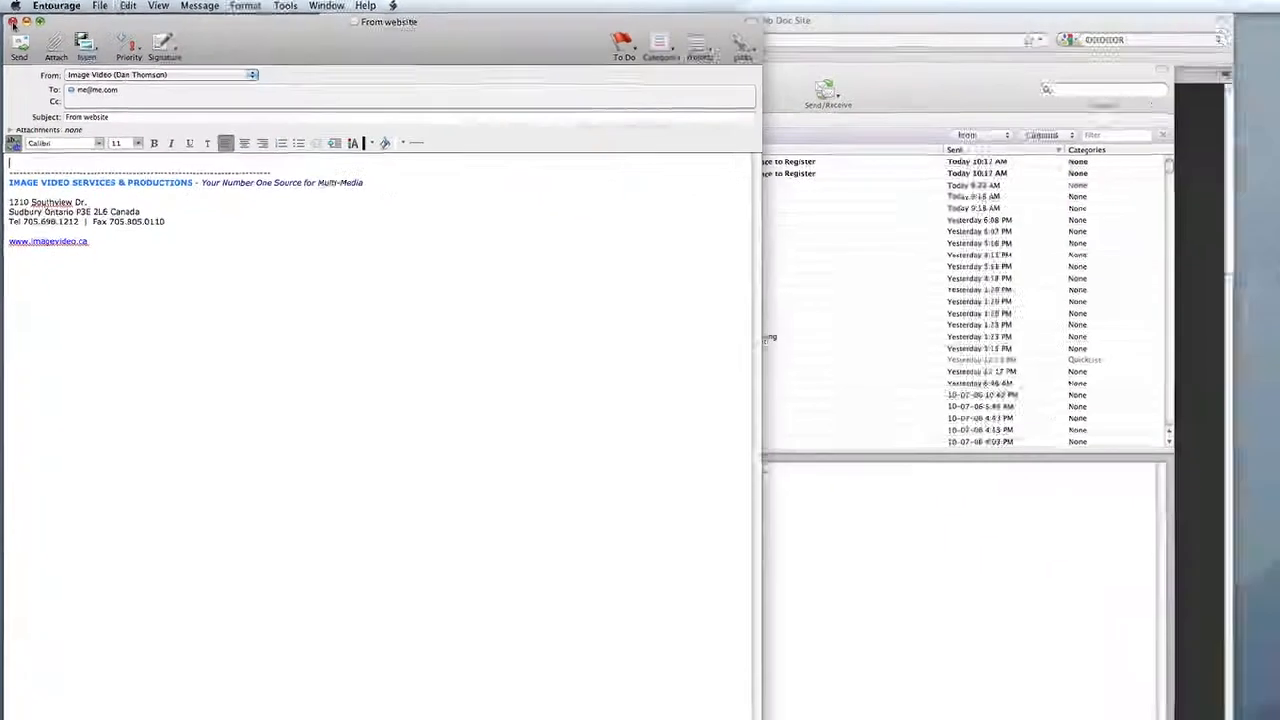
{"action": "left_click", "coordinate": [12, 21]}
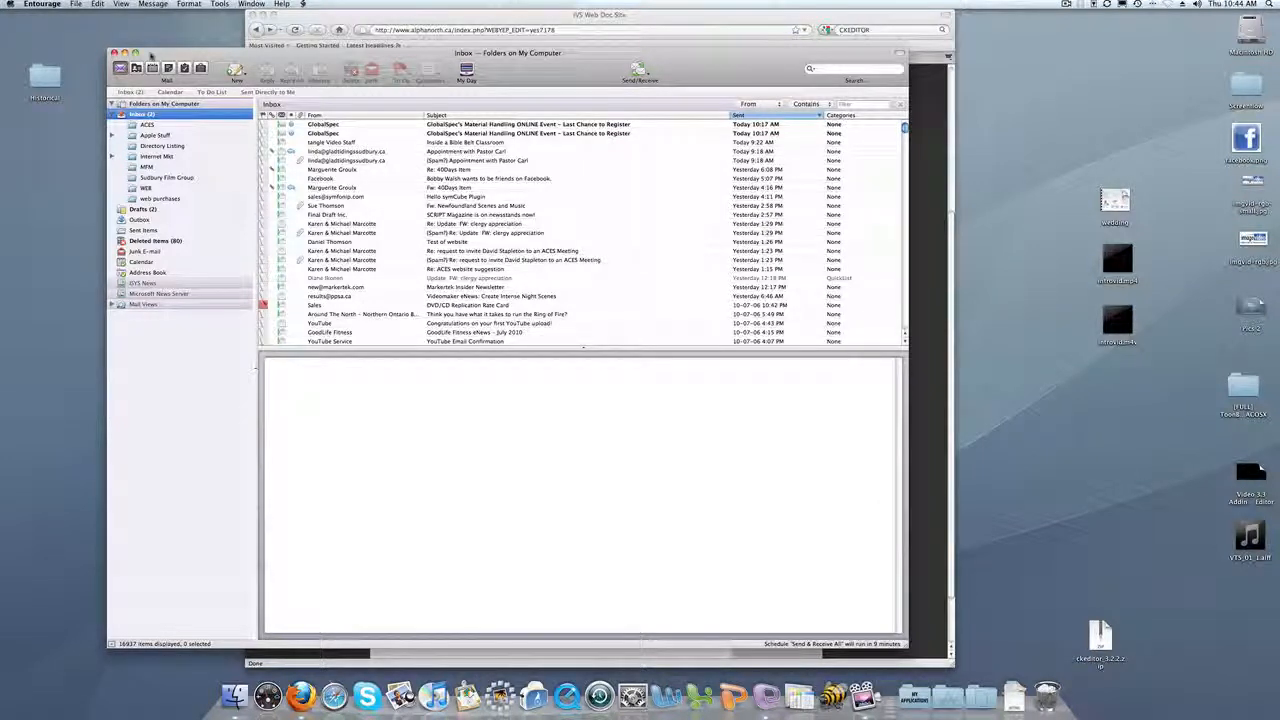
{"action": "key", "text": "super+q"}
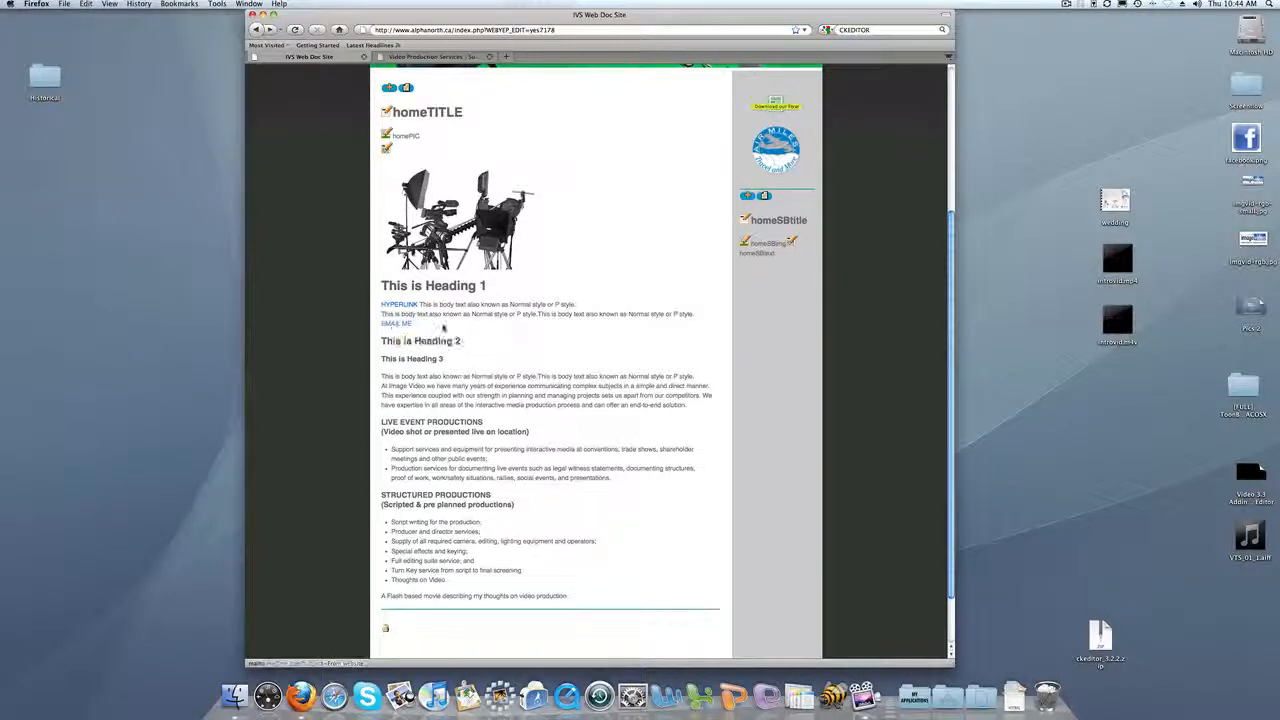
Open the site's Contact page to view its contact form and return to the Home page
{"action": "scroll", "coordinate": [398, 330], "scroll_direction": "up", "scroll_amount": 2}
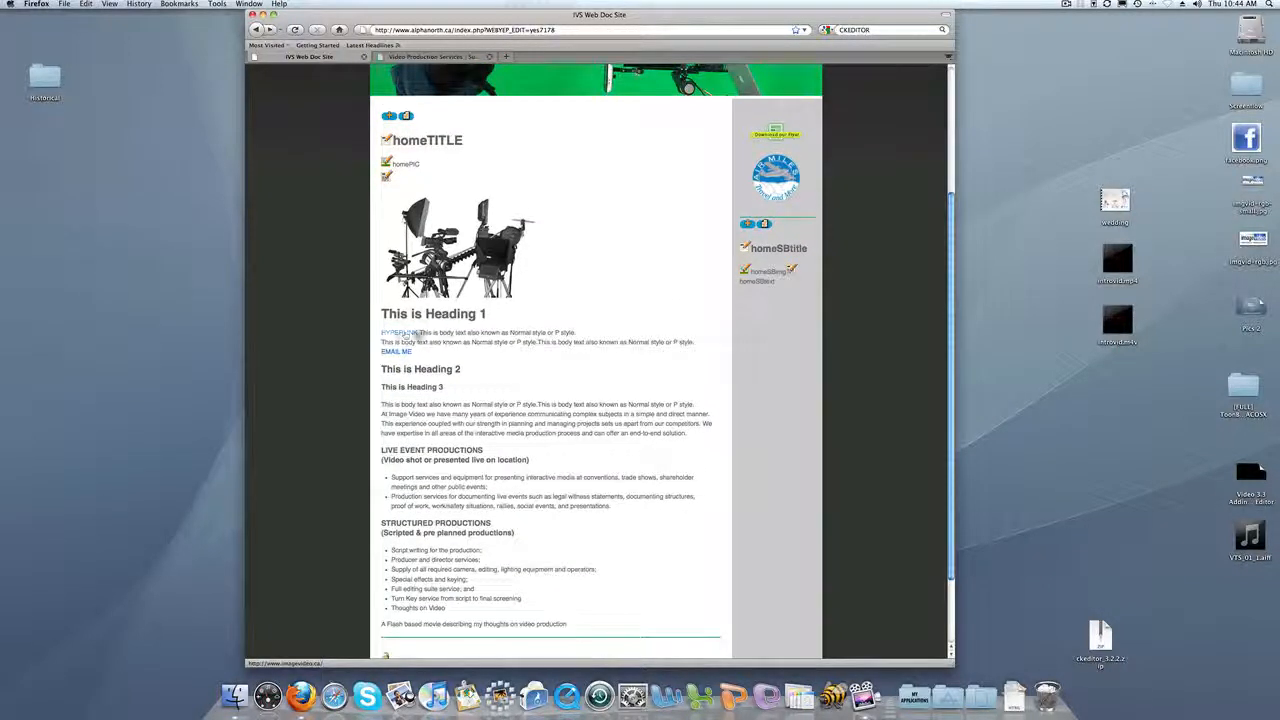
{"action": "scroll", "coordinate": [574, 283], "scroll_direction": "up", "scroll_amount": 8}
{"action": "mouse_move", "coordinate": [531, 175]}
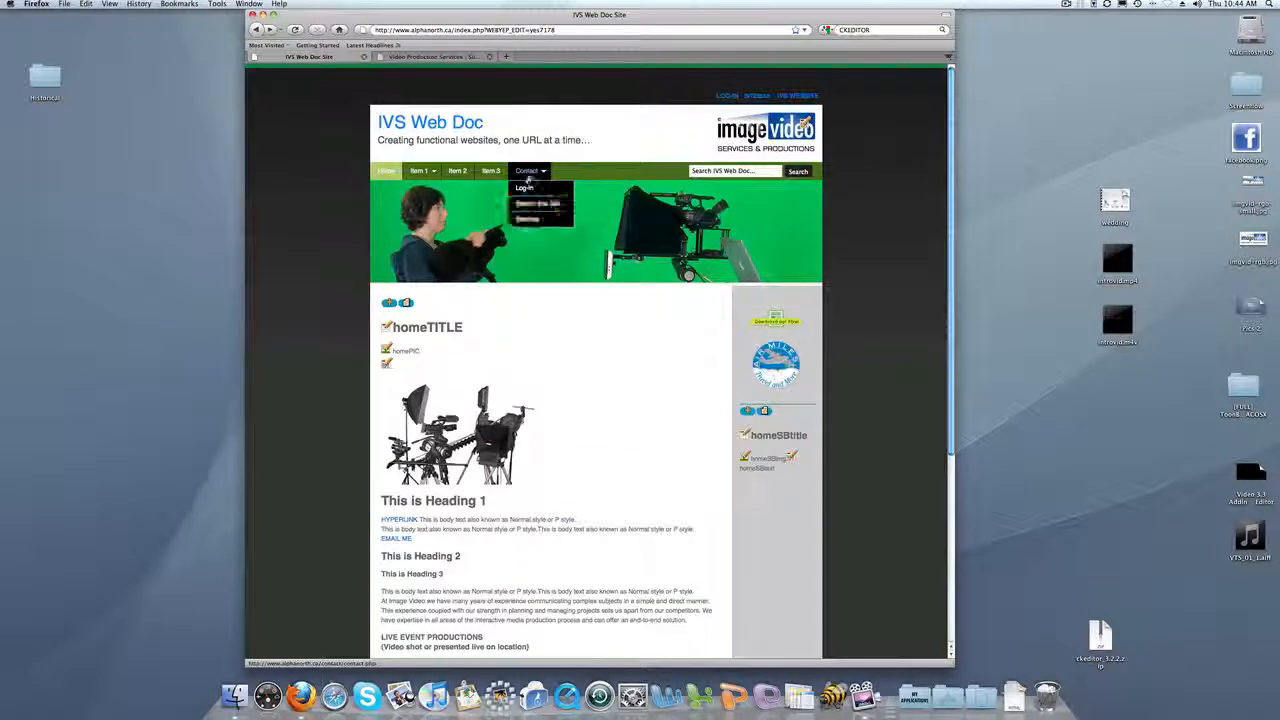
{"action": "left_click", "coordinate": [531, 172]}
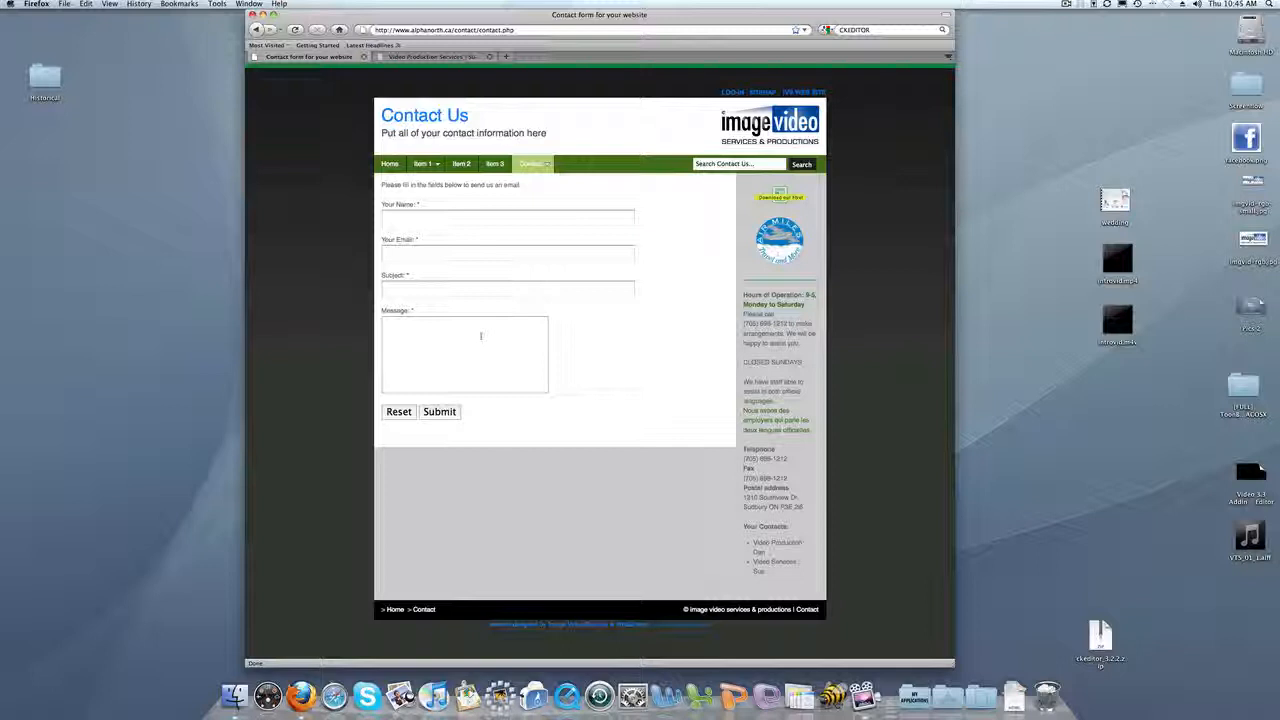
{"action": "left_click", "coordinate": [390, 164]}
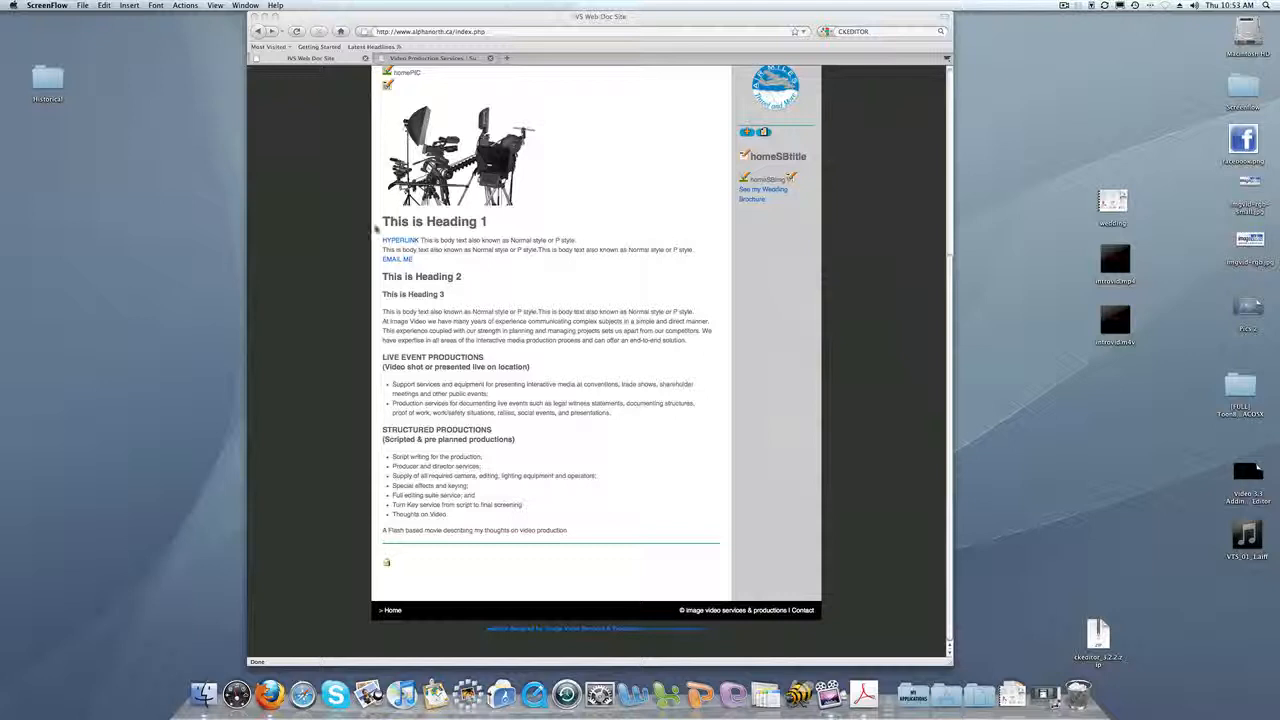
{"action": "left_click", "coordinate": [355, 242]}
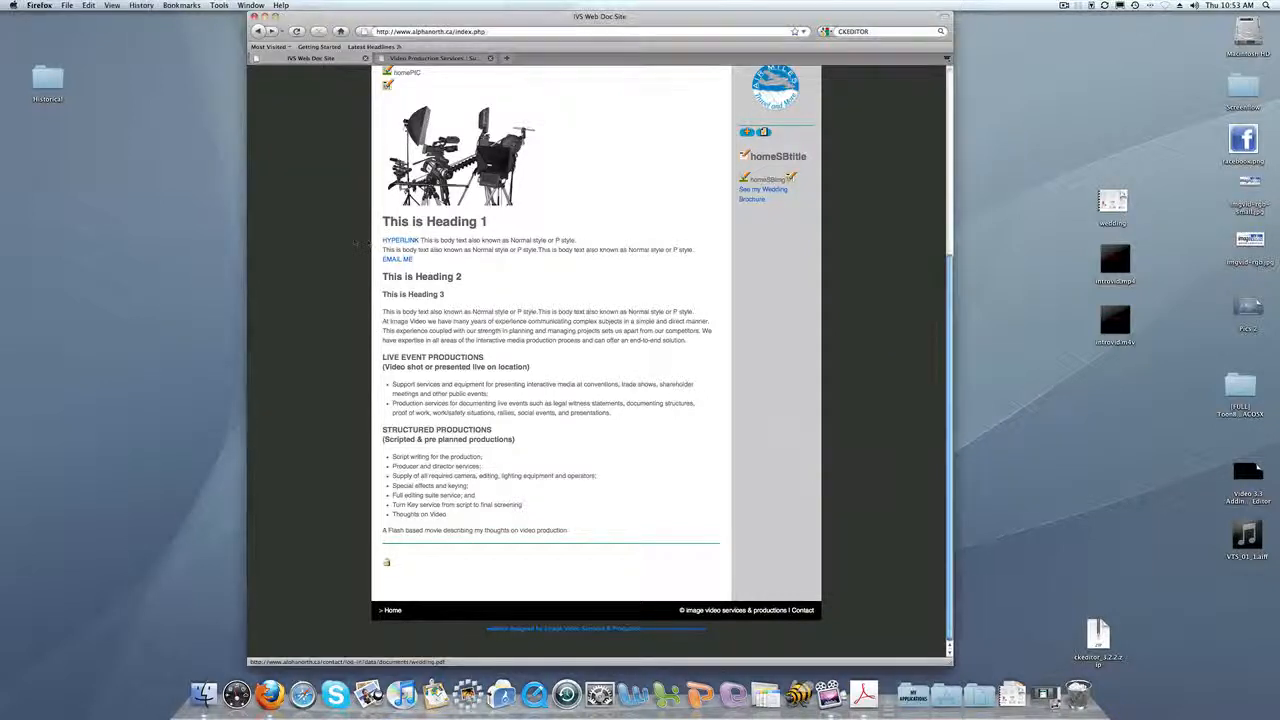